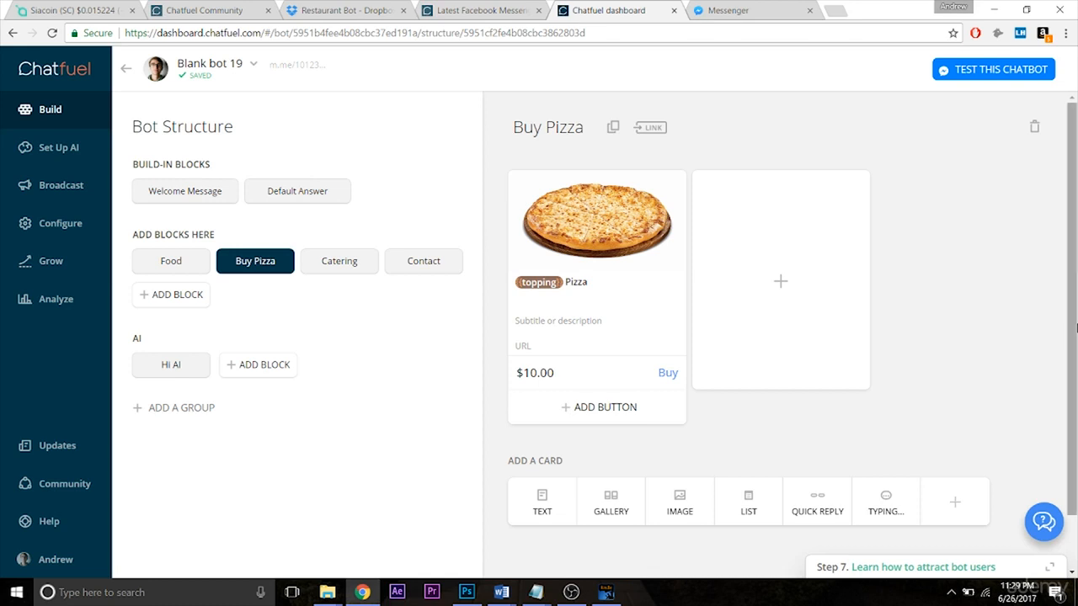
- In the pizza card's Buy button settings, create a new block named Thank You as the block shown after purchase
{"action": "scroll", "coordinate": [842, 404], "scroll_direction": "down", "scroll_amount": 2}
{"action": "left_click", "coordinate": [607, 324]}
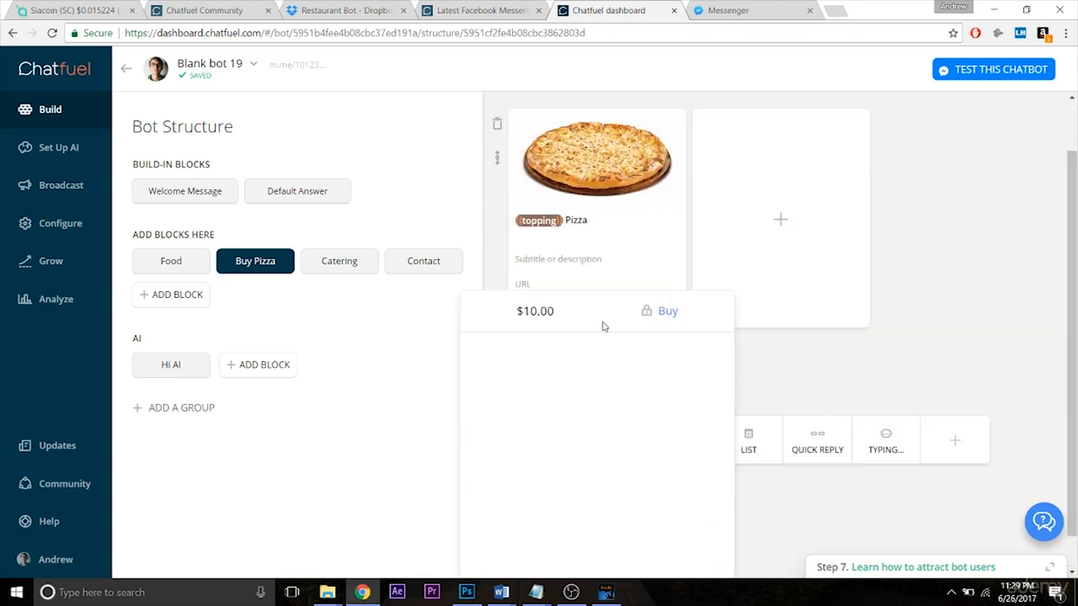
{"action": "left_click_drag", "start_coordinate": [1075, 356], "coordinate": [1075, 383]}
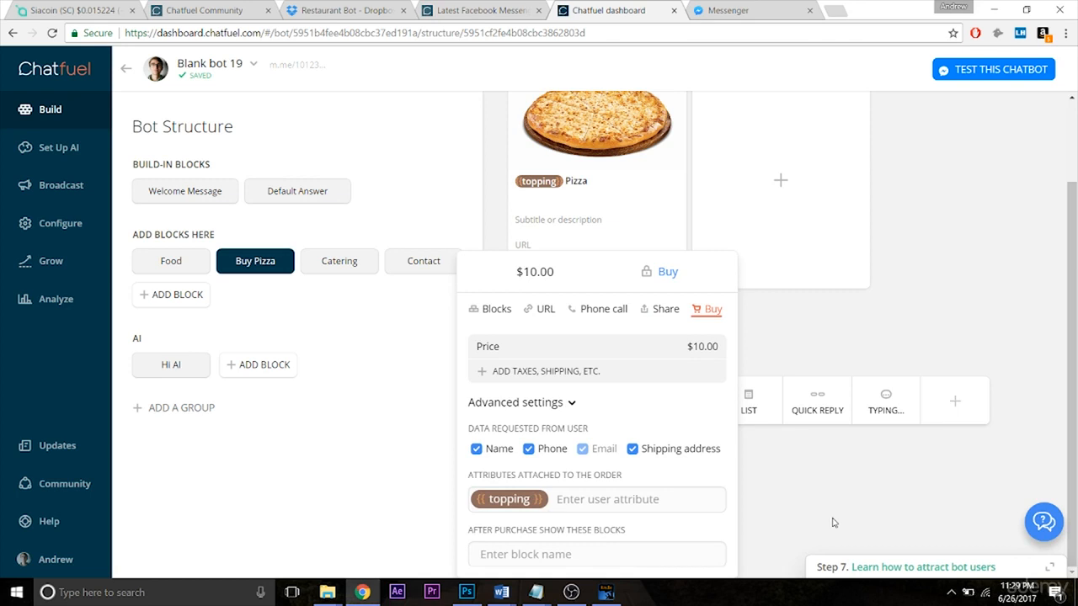
{"action": "left_click", "coordinate": [604, 557]}
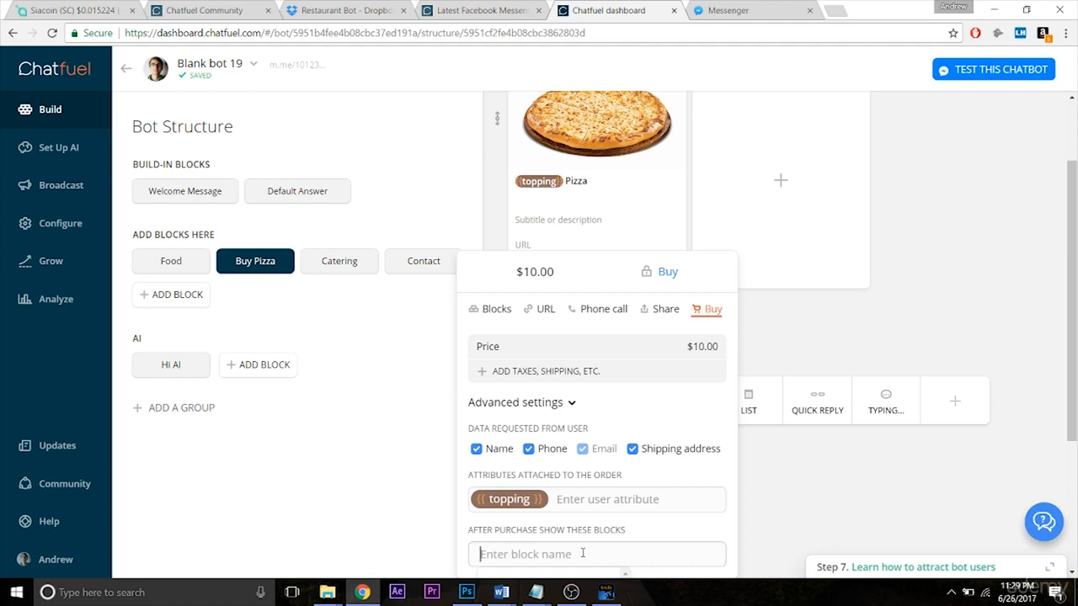
{"action": "type", "text": "Thank You"}
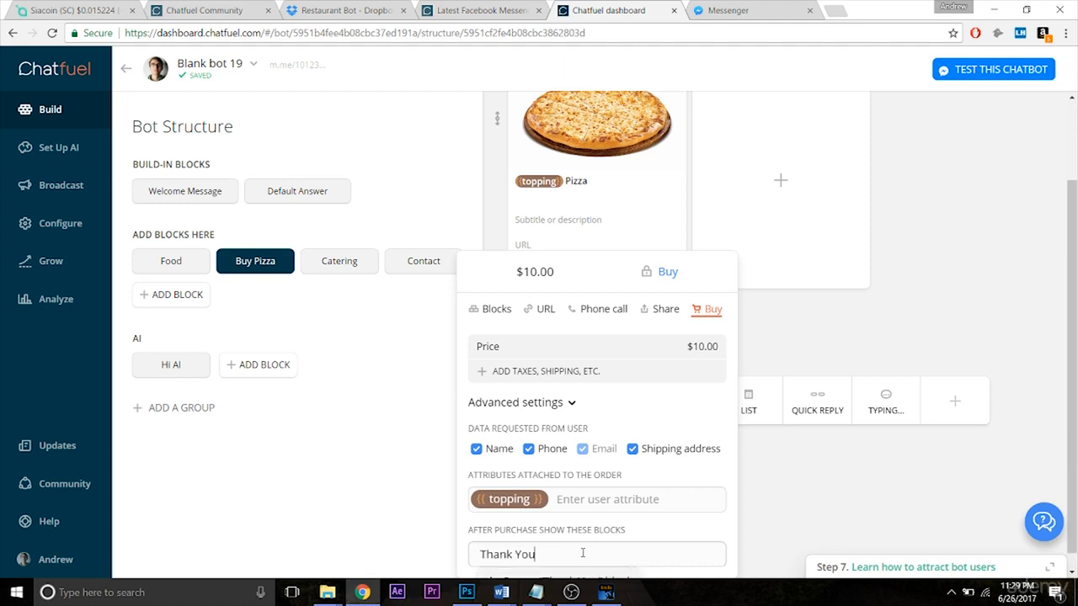
{"action": "key", "text": "Return"}
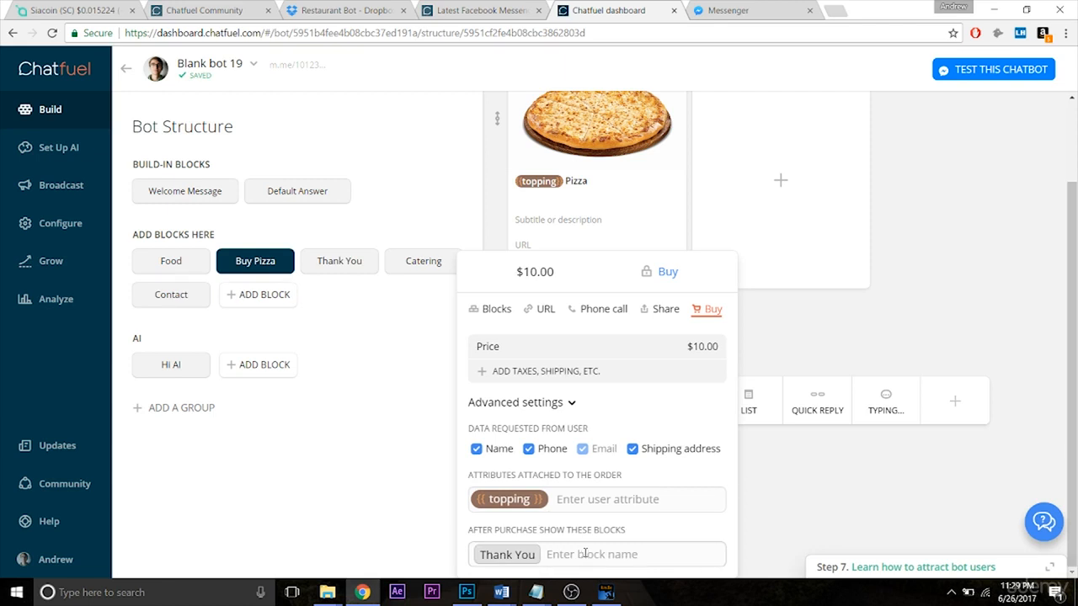
{"action": "left_click", "coordinate": [780, 531]}
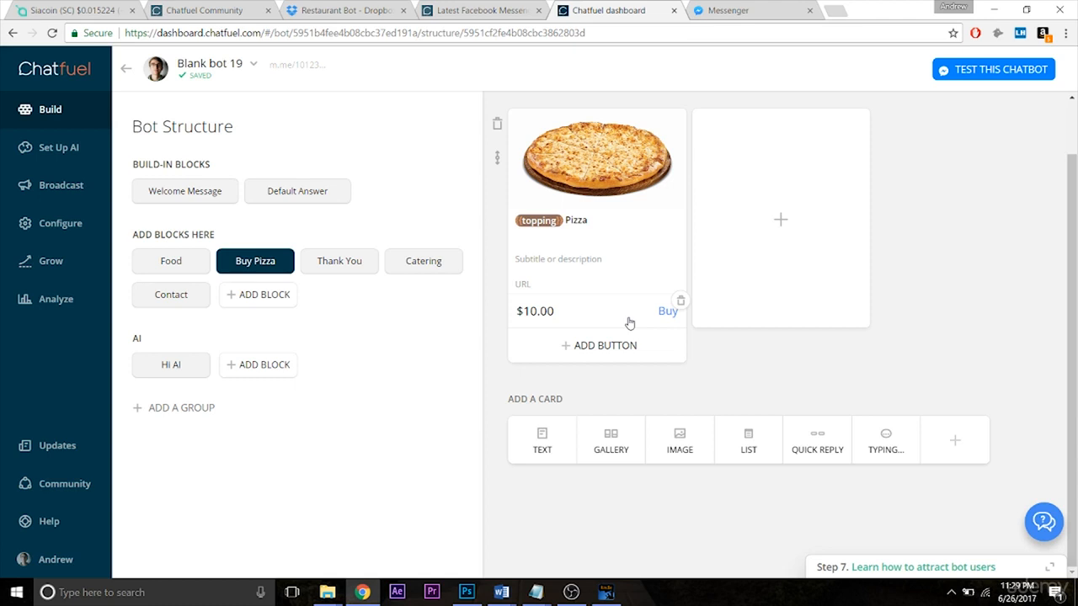
- Enter the message "Thank you, {{first name}}!" in the Thank You block's text card
{"action": "left_click", "coordinate": [347, 275]}
{"action": "left_click", "coordinate": [551, 239]}
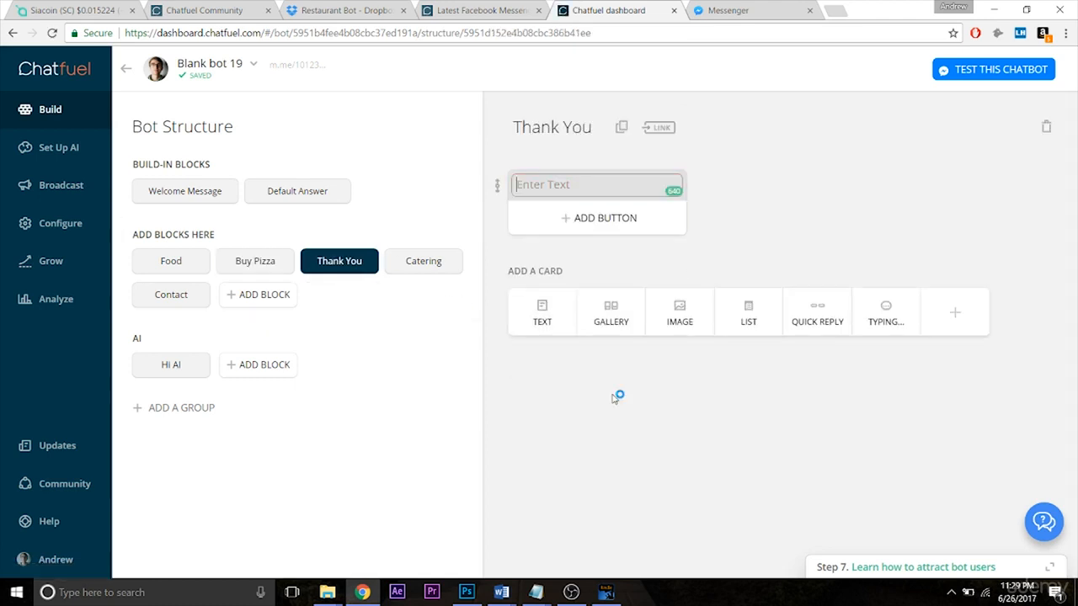
{"action": "type", "text": "Thank you, {{firs"}
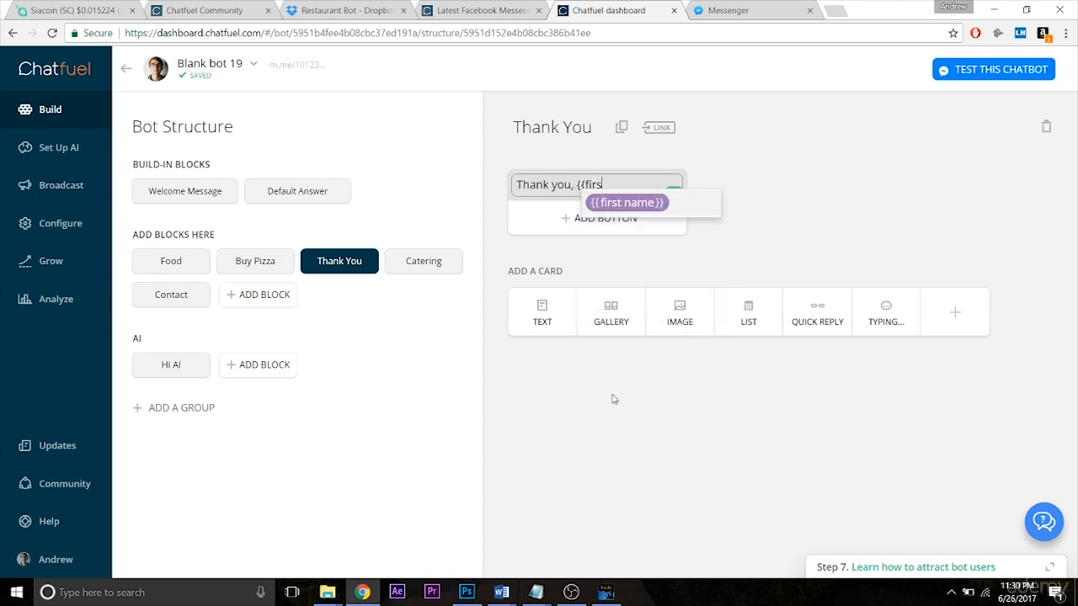
{"action": "key", "text": "Return"}
{"action": "type", "text": "!"}
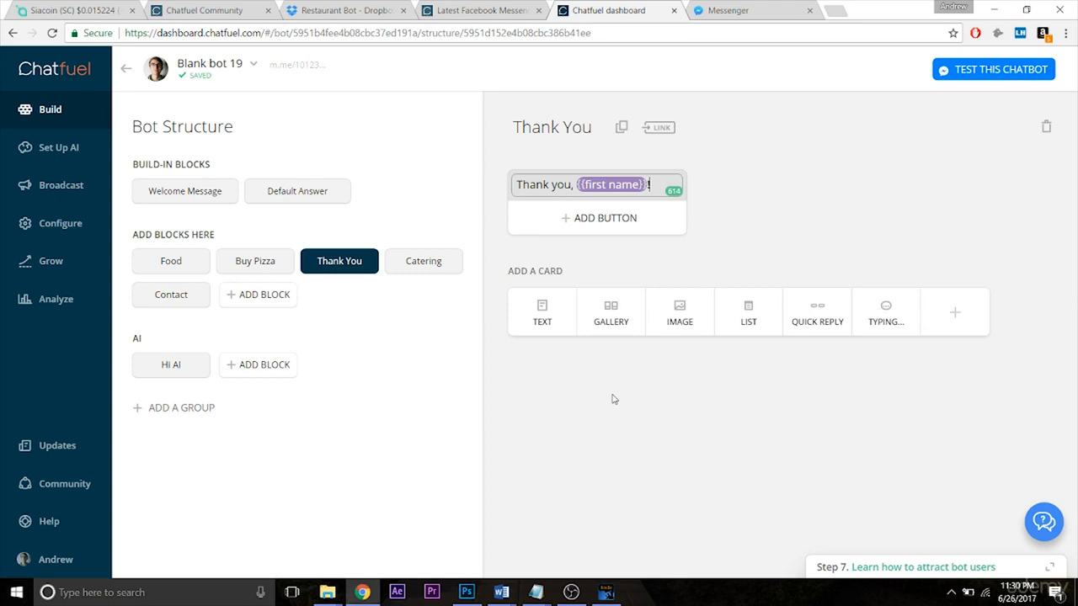
{"action": "left_click", "coordinate": [657, 402]}
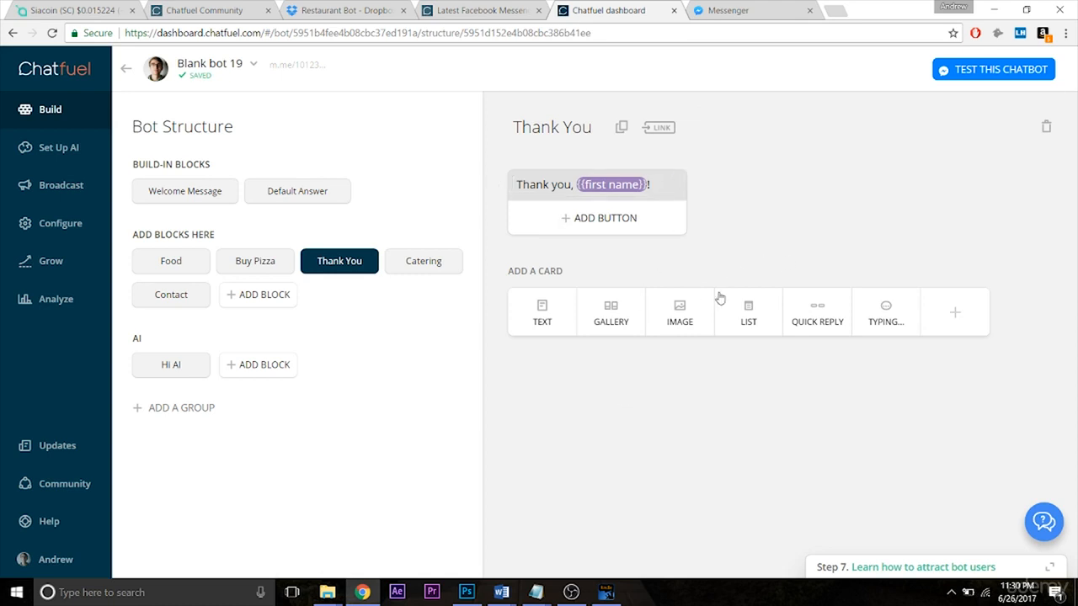
- Extend the thank-you message with "Your {{topping}} pizza is on its way."
{"action": "left_click", "coordinate": [676, 184]}
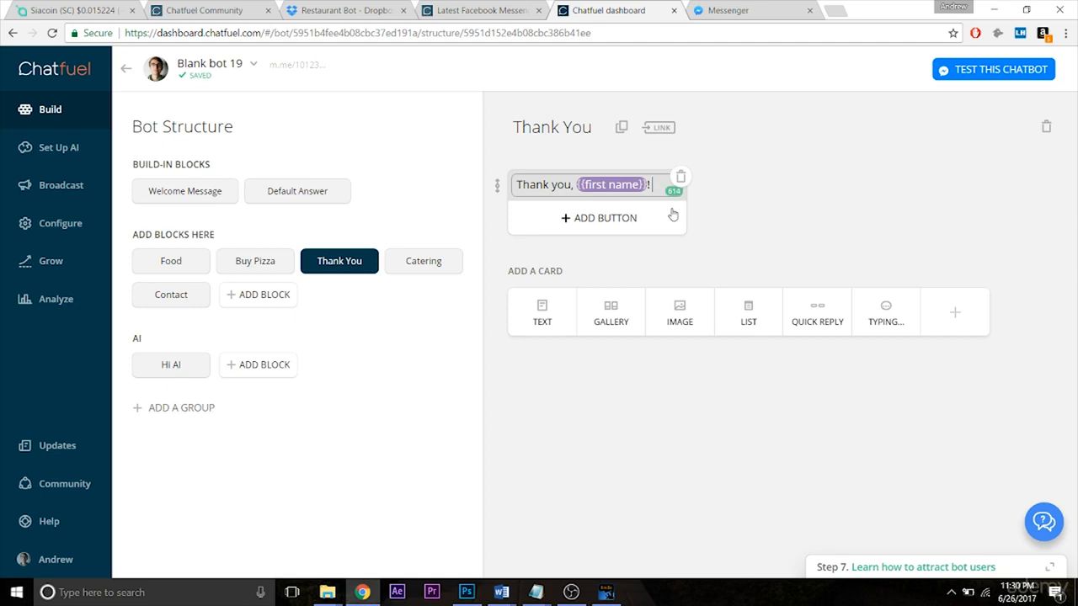
{"action": "type", "text": "Your"}
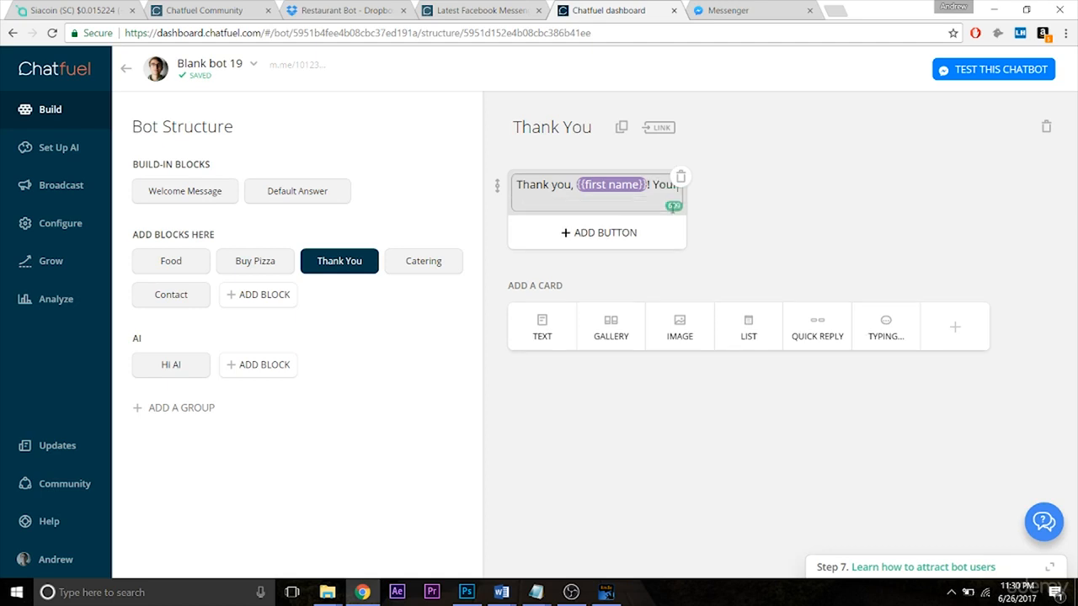
{"action": "type", "text": " {{"}
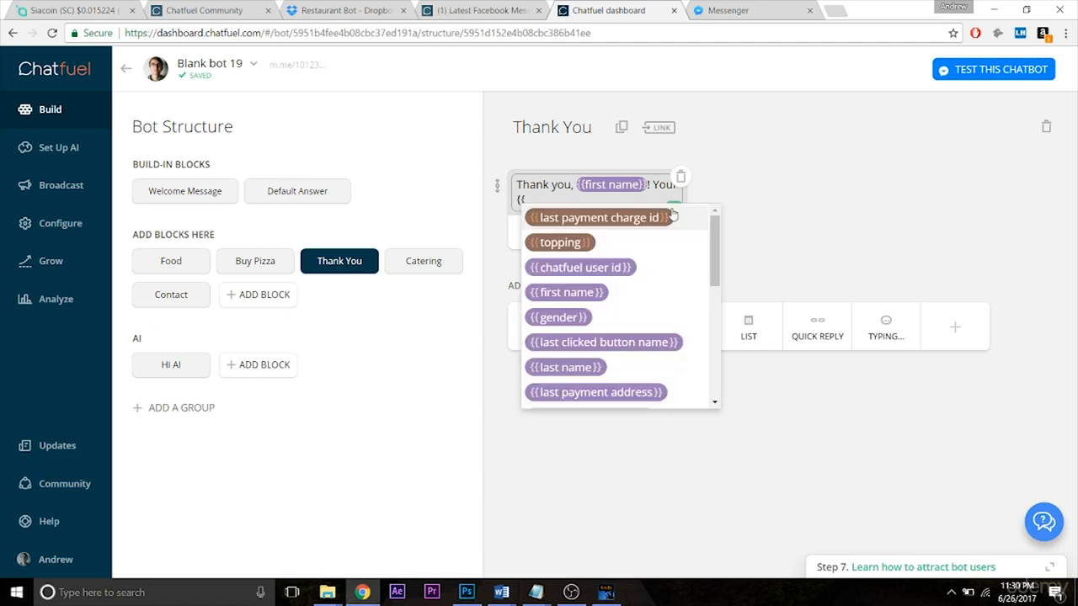
{"action": "left_click", "coordinate": [596, 242]}
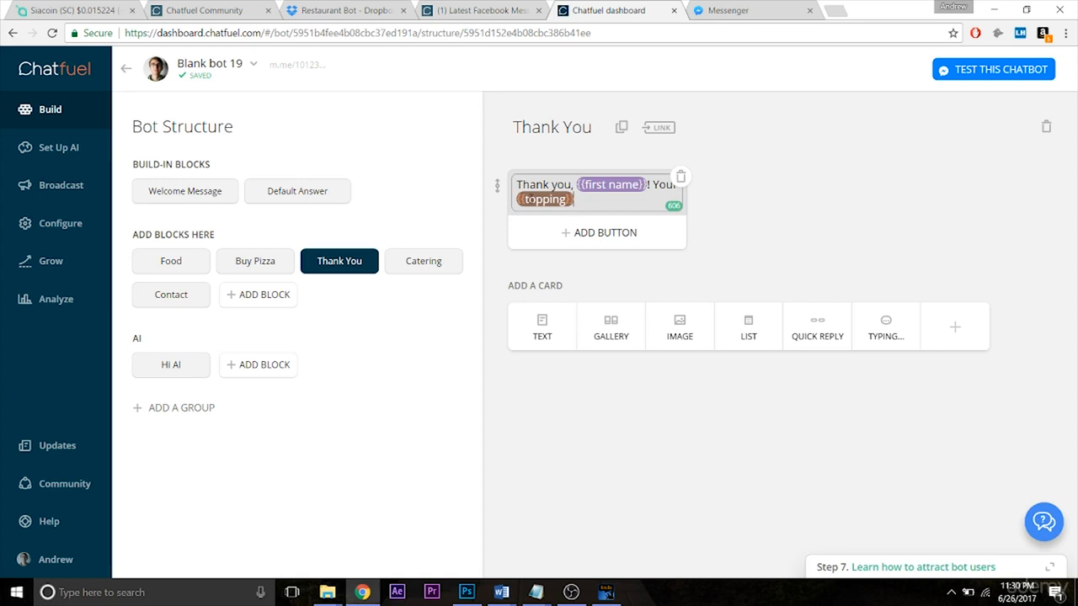
{"action": "type", "text": "pizza is on its way."}
{"action": "left_click", "coordinate": [753, 217]}
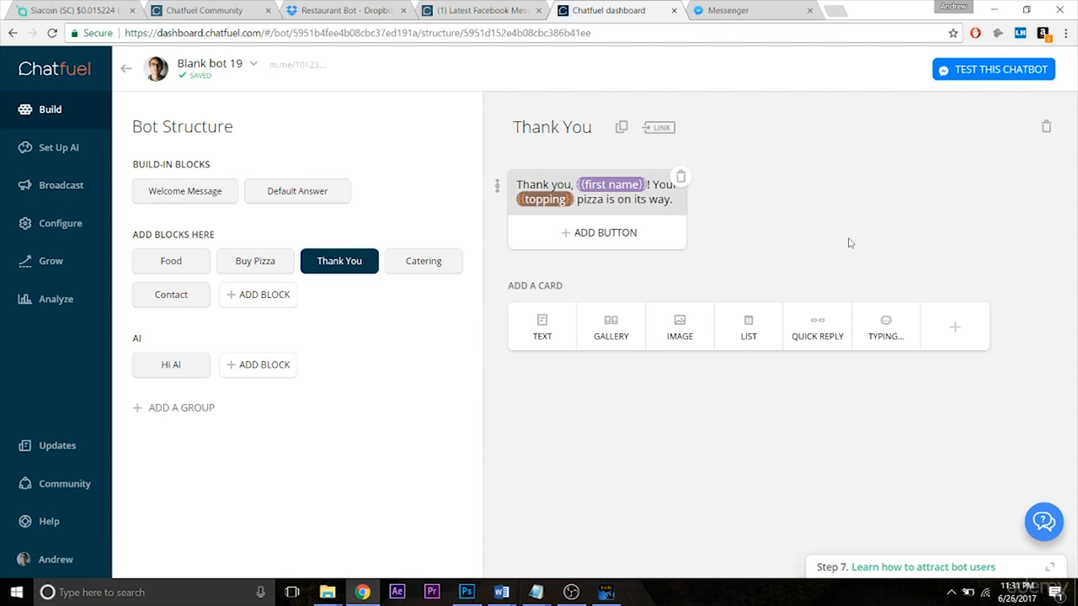
- Add a Set Up User Attribute plugin to the Thank You block and move it above the text card
{"action": "left_click", "coordinate": [955, 330]}
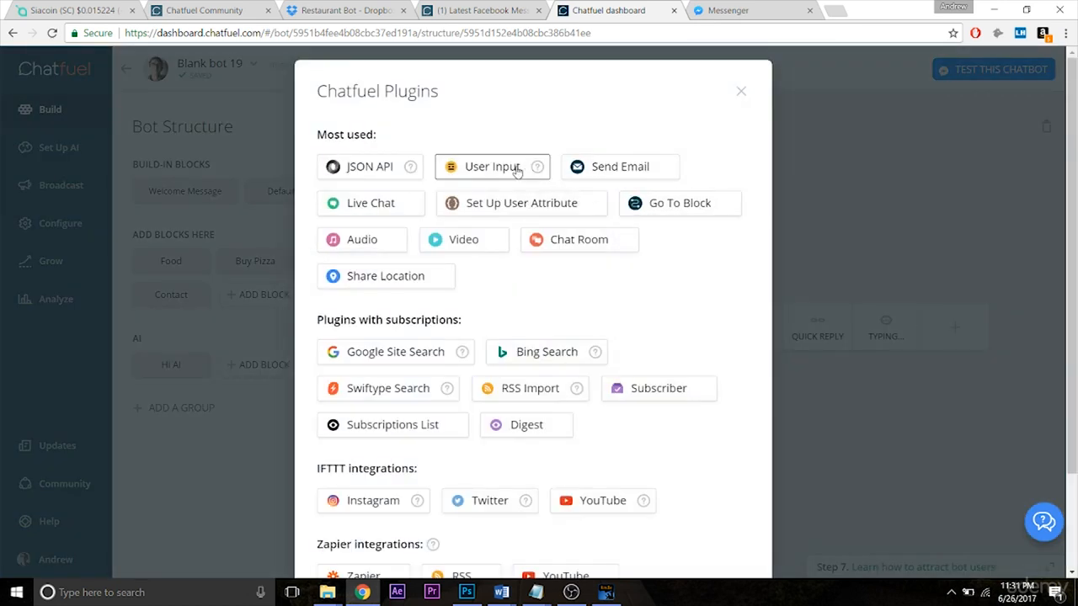
{"action": "left_click", "coordinate": [502, 212]}
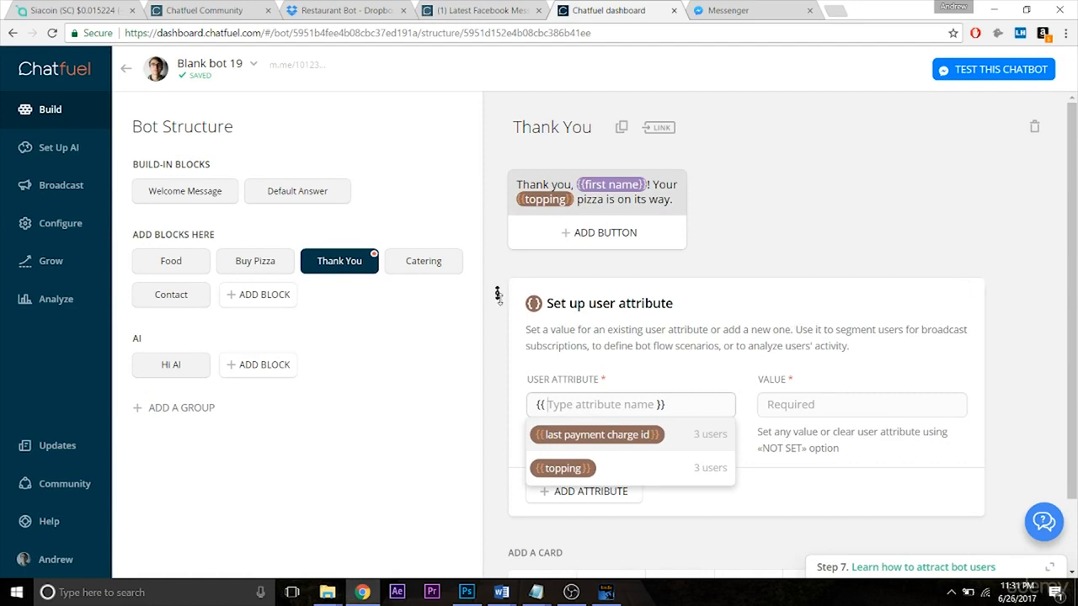
{"action": "left_click_drag", "start_coordinate": [497, 295], "coordinate": [498, 184]}
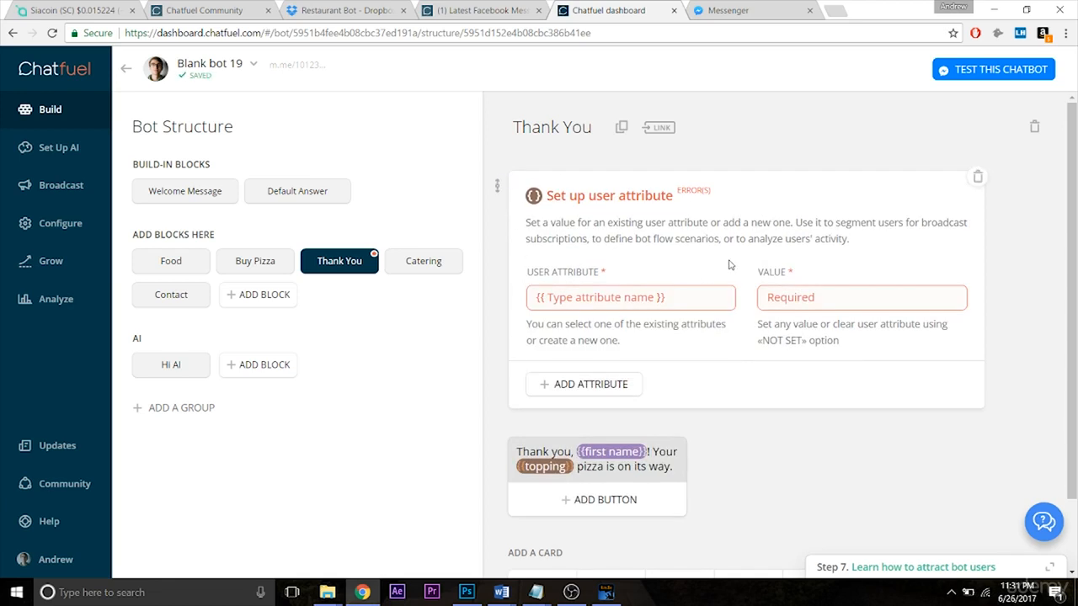
- Define a new user attribute "order status" with the value "yes" in the Thank You block
{"action": "left_click", "coordinate": [631, 299]}
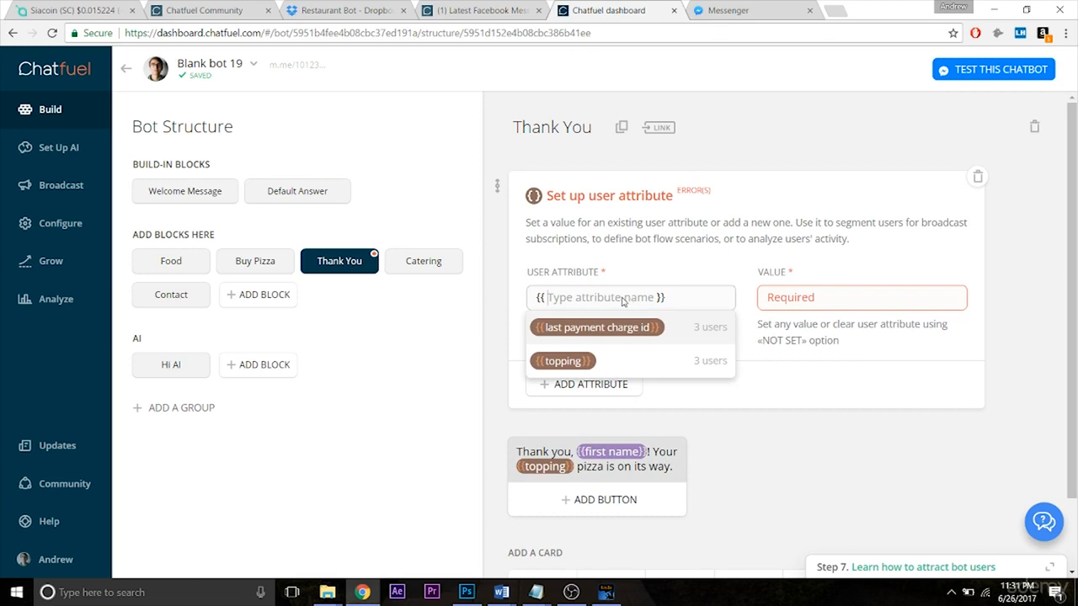
{"action": "type", "text": "order status"}
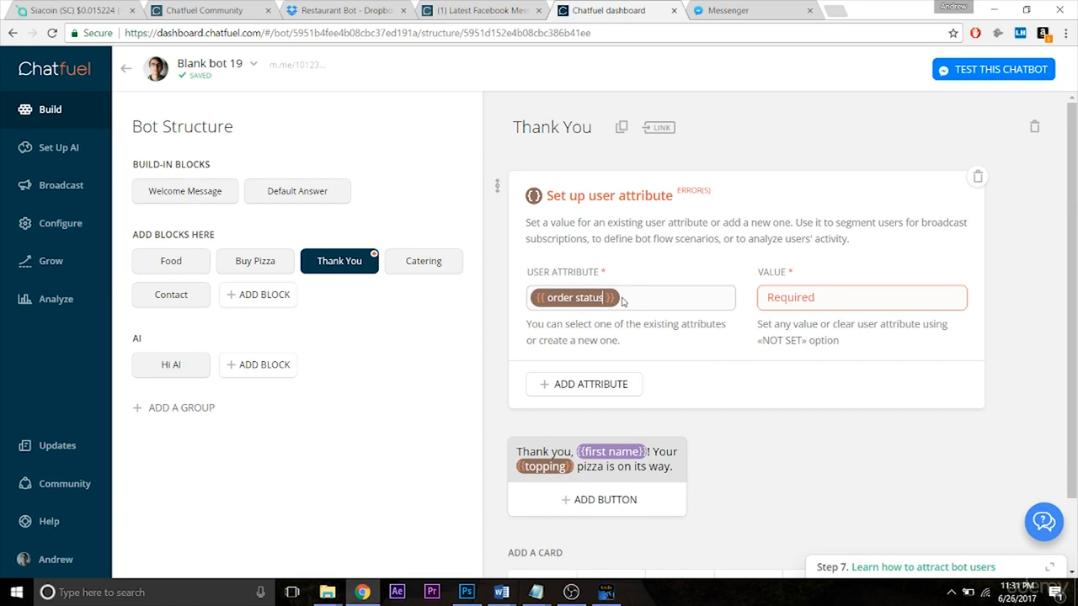
{"action": "key", "text": "Tab"}
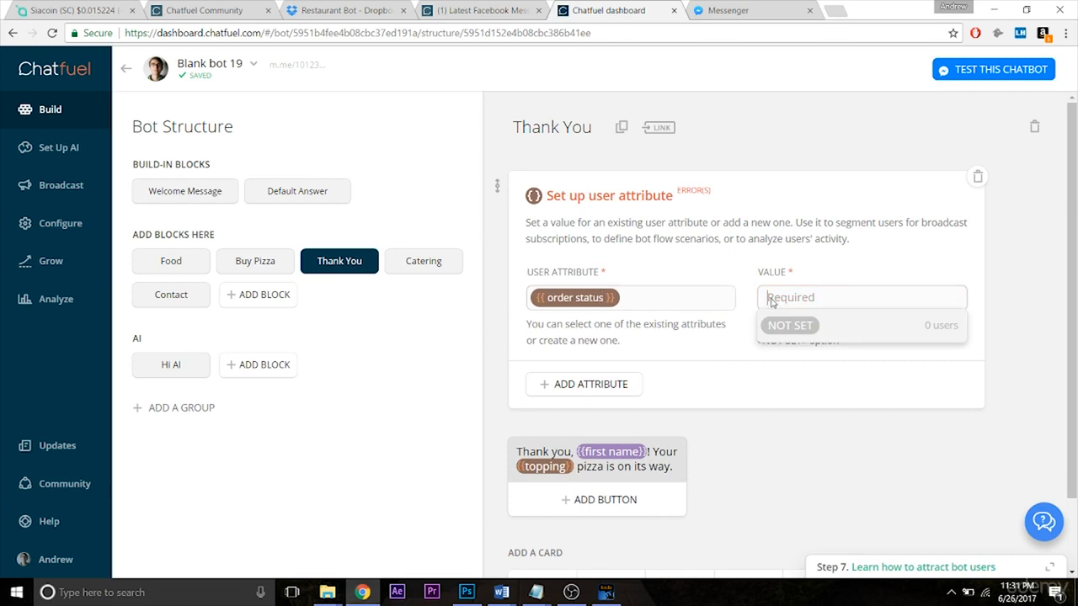
{"action": "type", "text": "yes"}
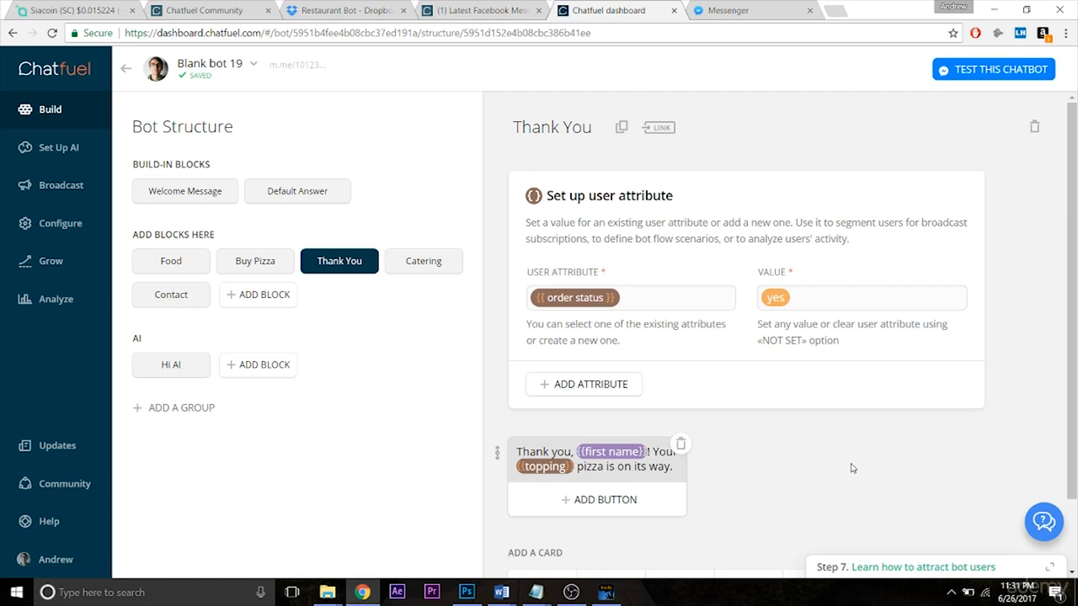
- Add a Set Up User Attribute plugin to the Buy Pizza block and move it above the pizza gallery card
{"action": "left_click", "coordinate": [264, 262]}
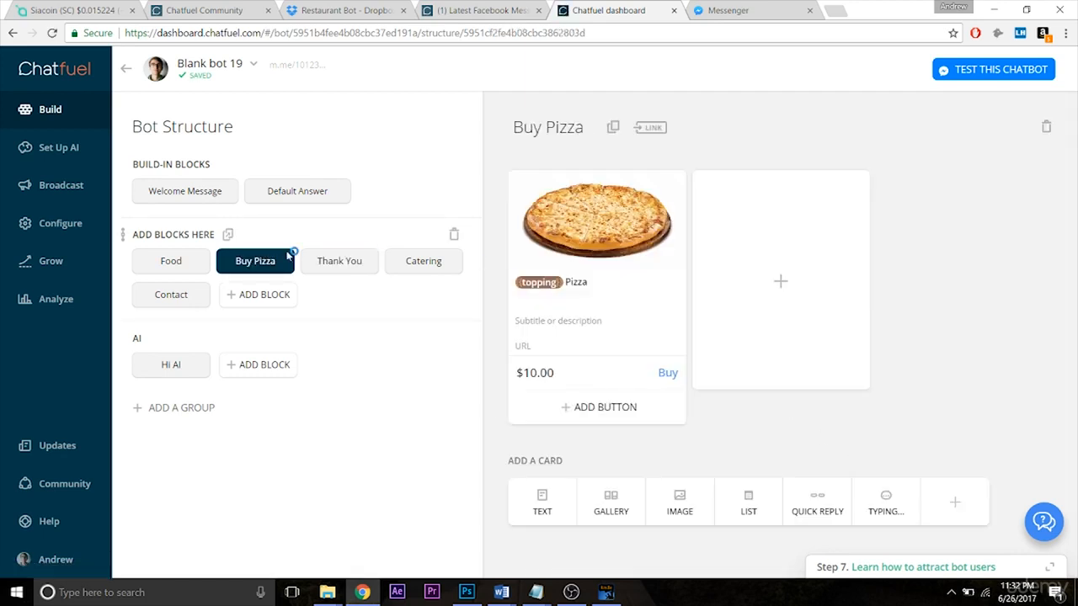
{"action": "left_click", "coordinate": [954, 504]}
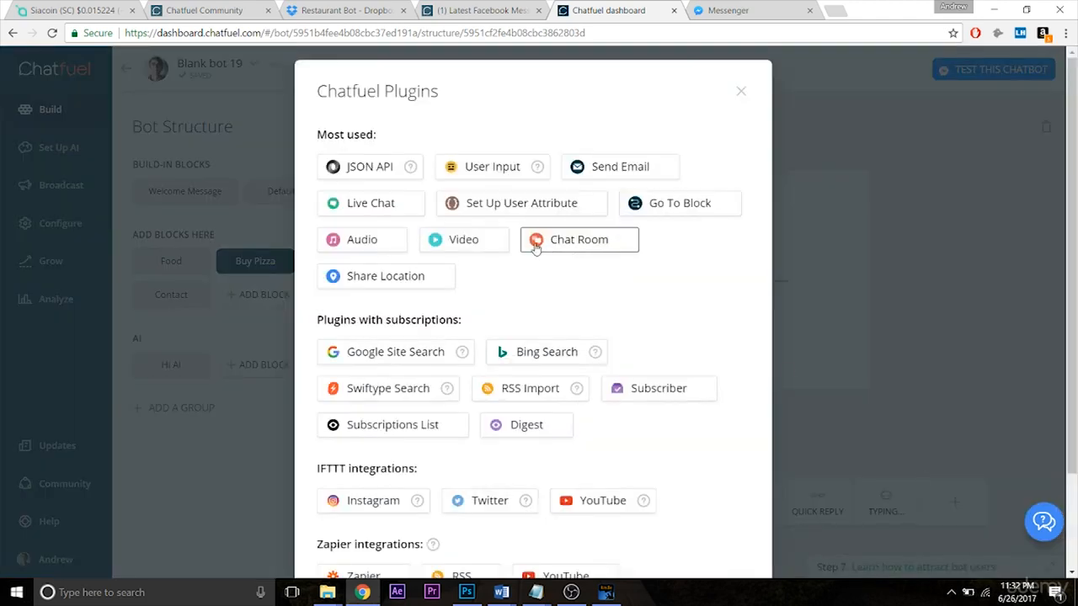
{"action": "left_click", "coordinate": [508, 211]}
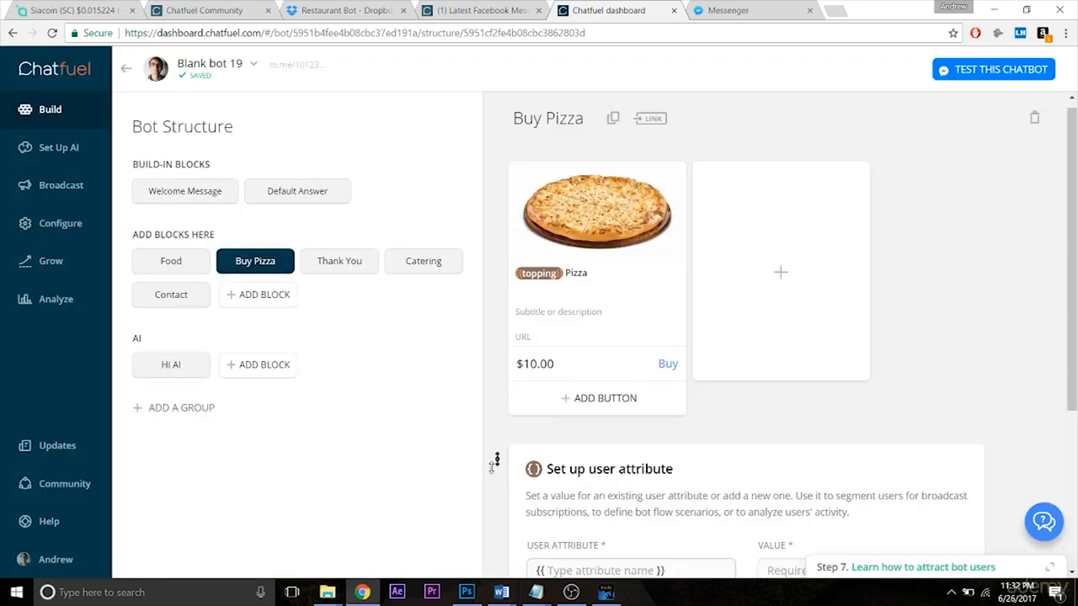
{"action": "left_click_drag", "start_coordinate": [496, 444], "coordinate": [497, 168]}
{"action": "scroll", "coordinate": [748, 205], "scroll_direction": "down", "scroll_amount": 3}
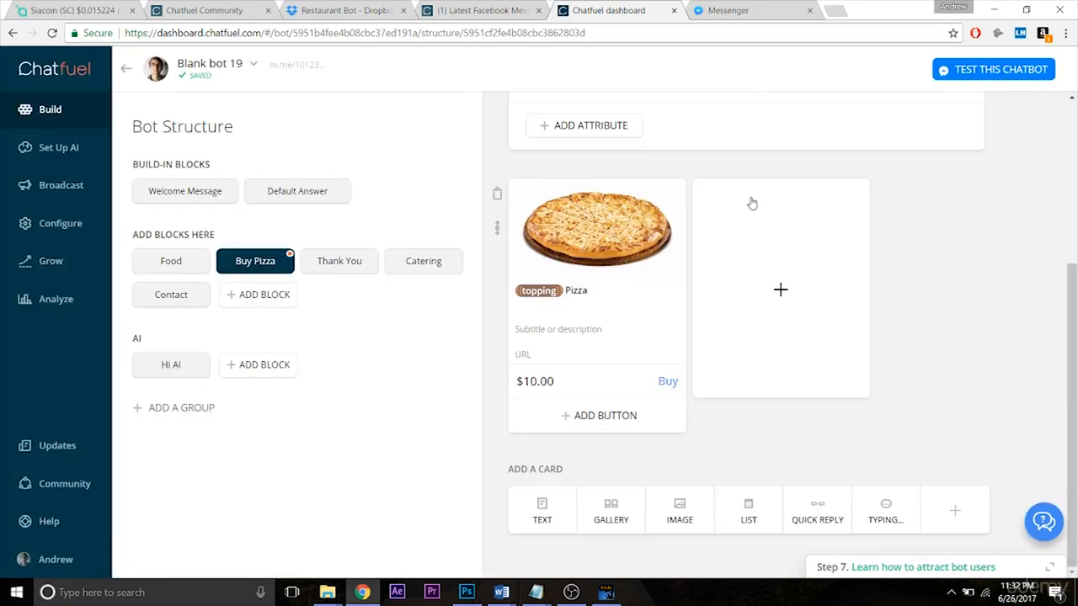
{"action": "scroll", "coordinate": [935, 347], "scroll_direction": "up", "scroll_amount": 3}
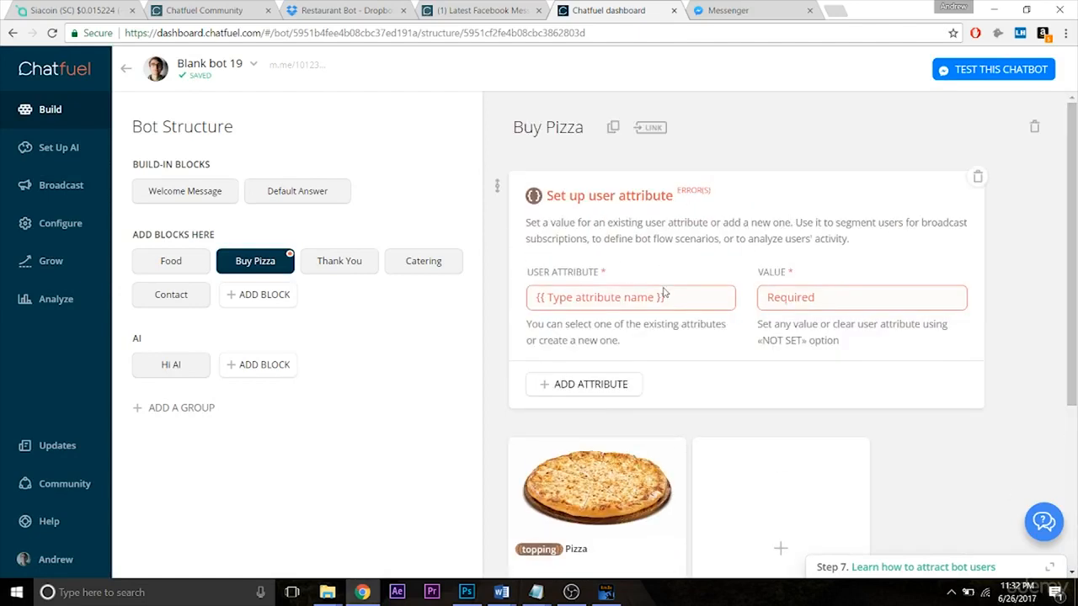
- Choose the existing "order status" attribute in the Buy Pizza block and set its value to "no-"
{"action": "left_click", "coordinate": [649, 299]}
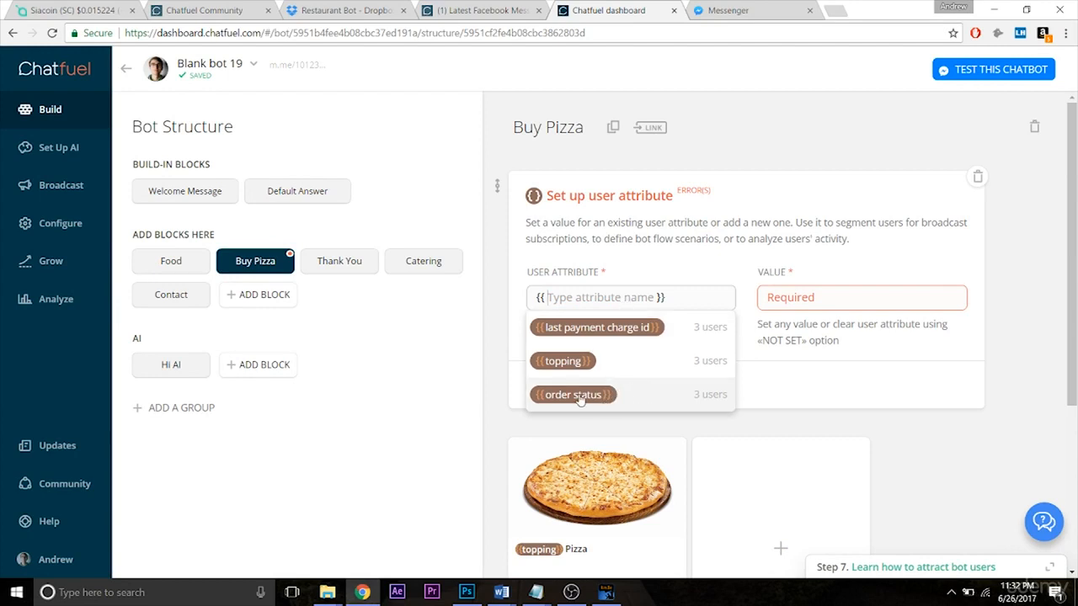
{"action": "left_click", "coordinate": [606, 396]}
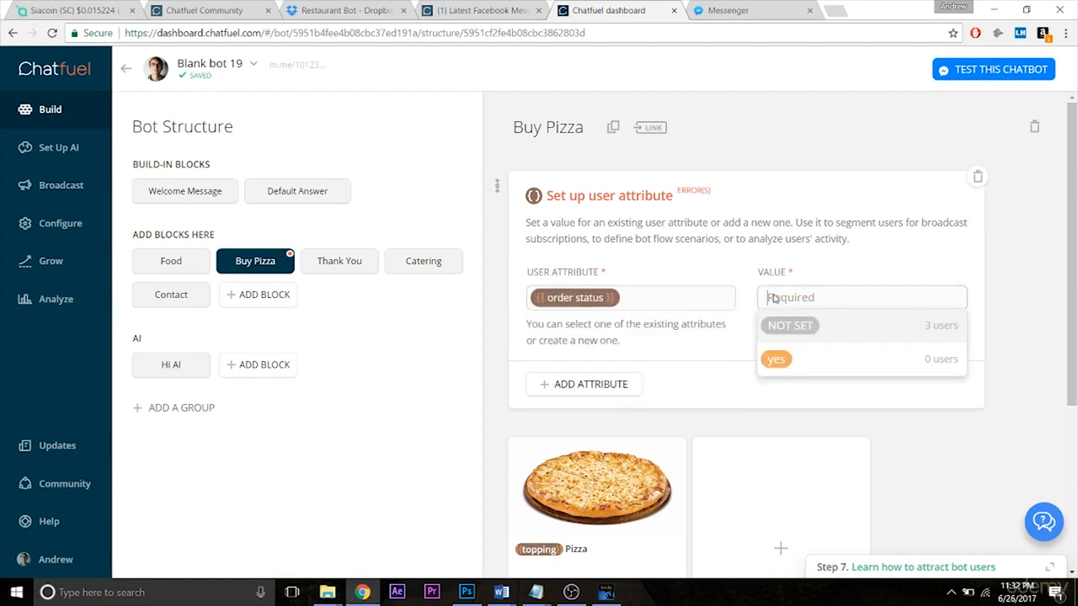
{"action": "type", "text": "no"}
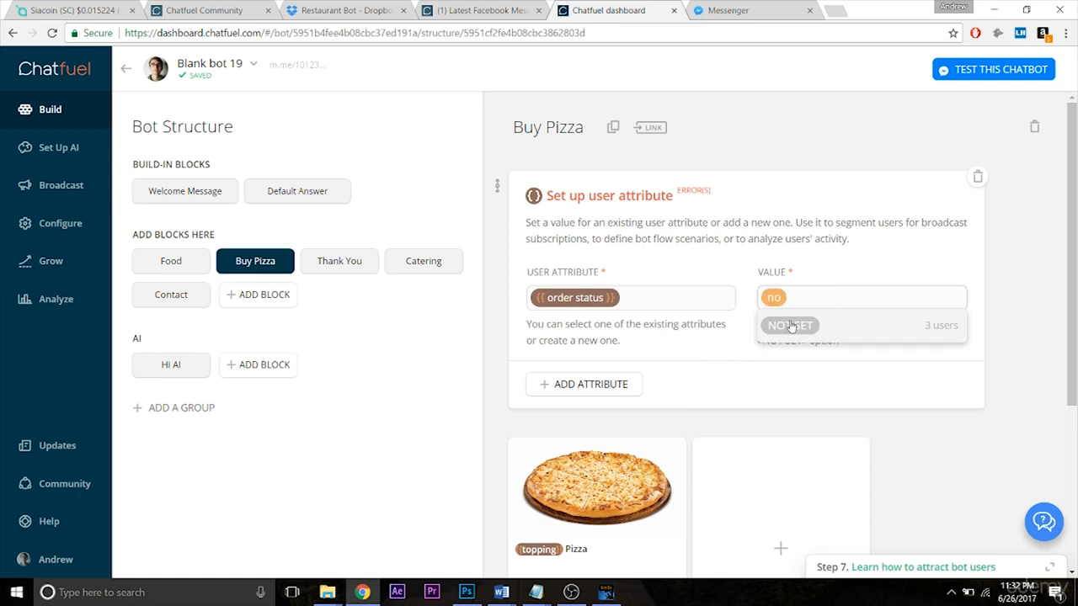
{"action": "key", "text": "Return"}
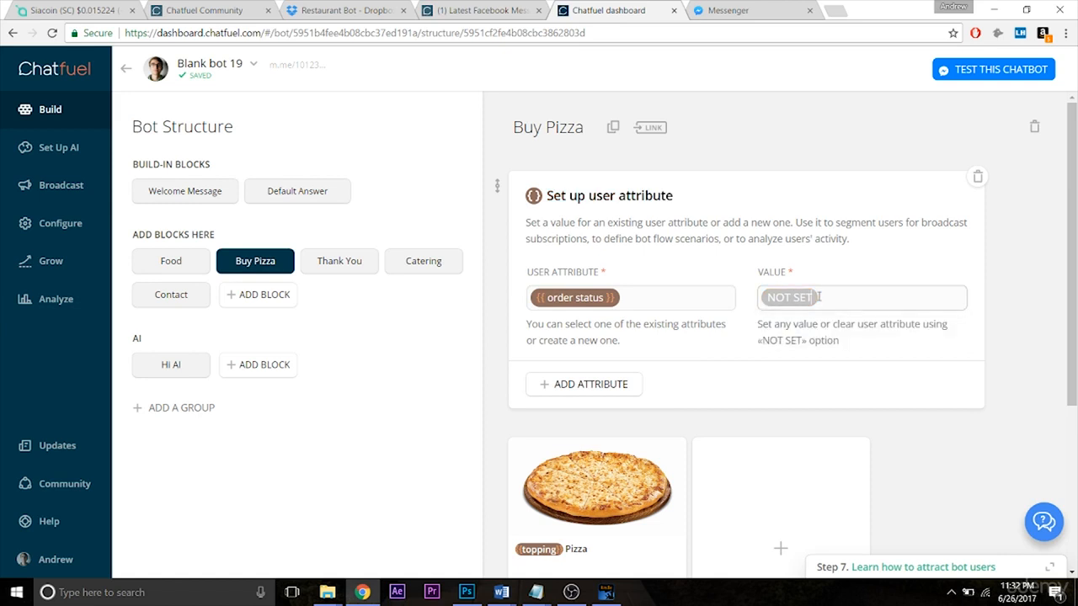
{"action": "left_click", "coordinate": [817, 296]}
{"action": "type", "text": "no"}
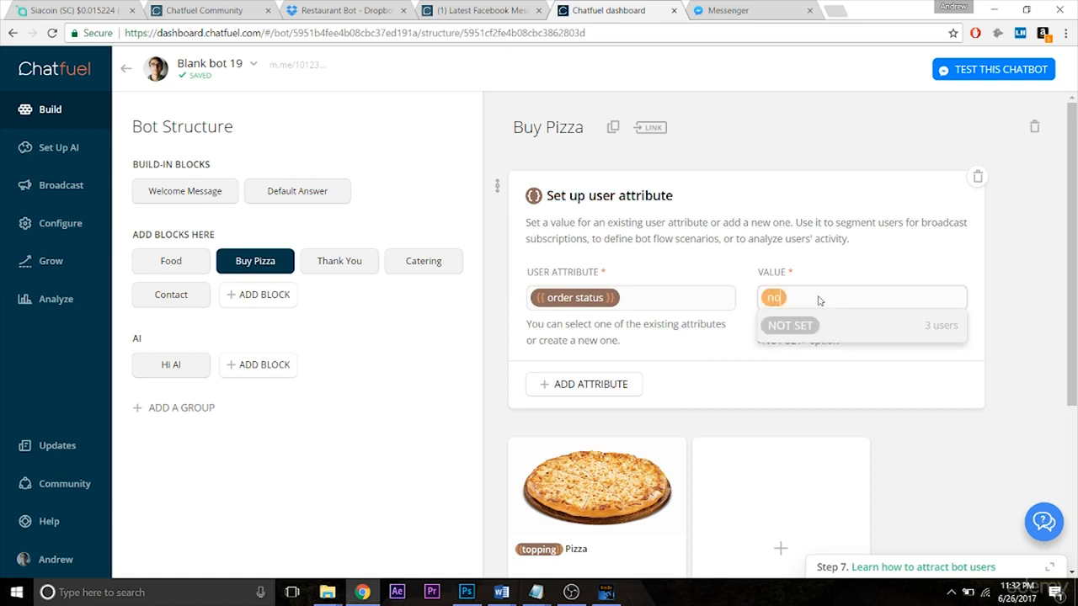
{"action": "type", "text": "-"}
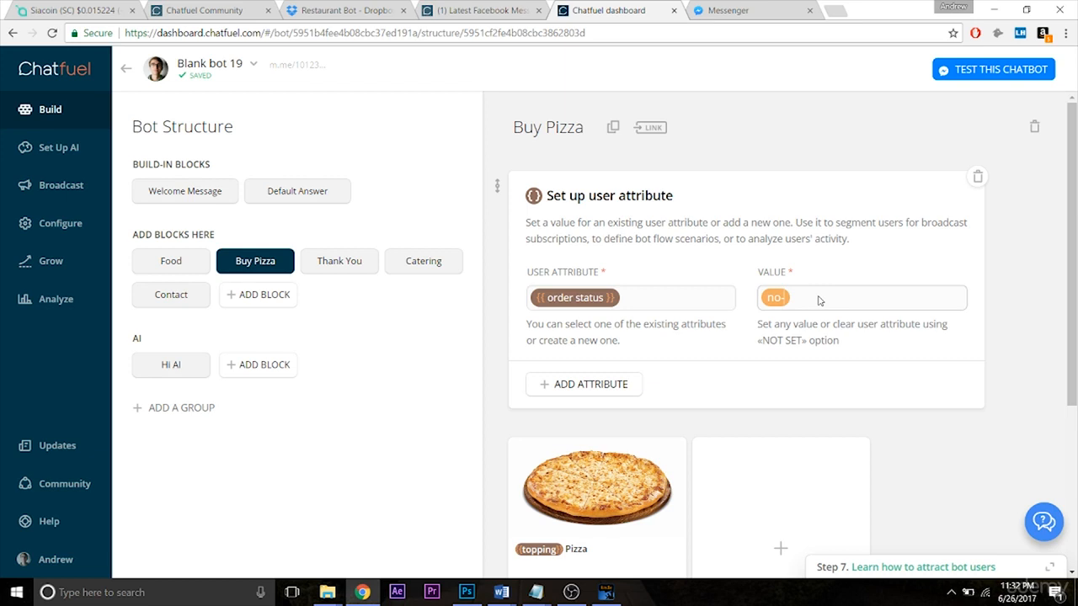
{"action": "left_click", "coordinate": [1024, 311]}
- Review the quick replies in the Welcome Message block and the topping choices in the Food block
{"action": "left_click", "coordinate": [196, 196]}
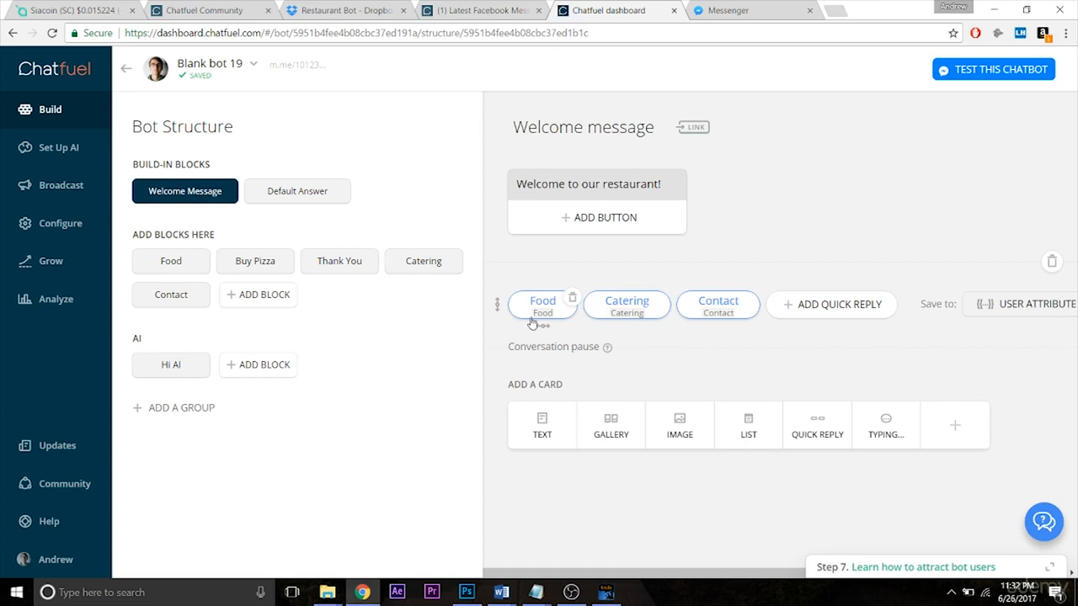
{"action": "left_click", "coordinate": [176, 268]}
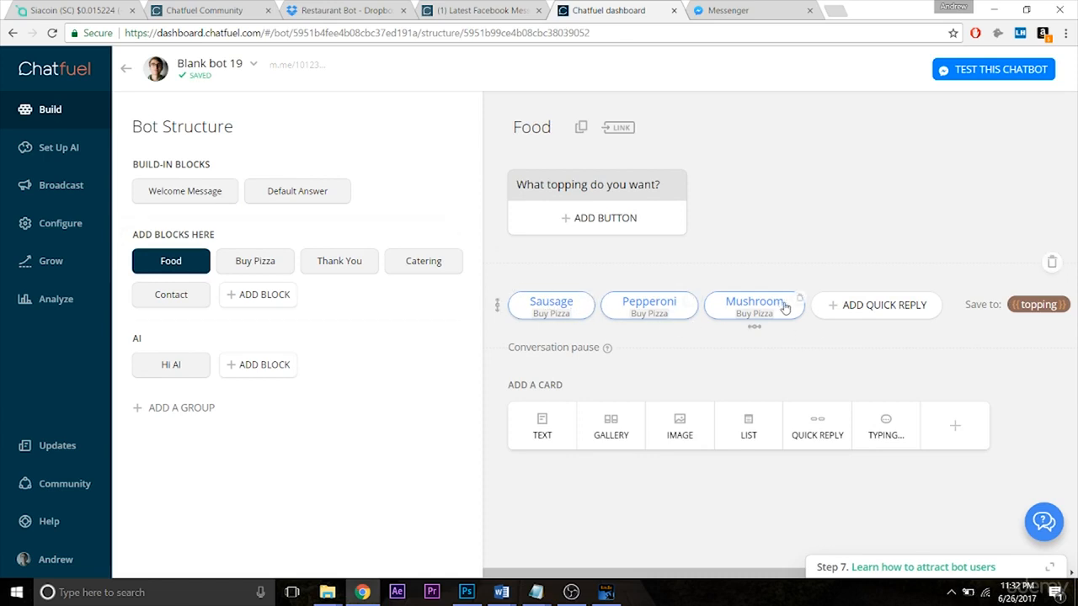
- Review the Buy Pizza block's order status attribute and the Buy button's advanced settings, along with the Thank You block
{"action": "left_click", "coordinate": [256, 268]}
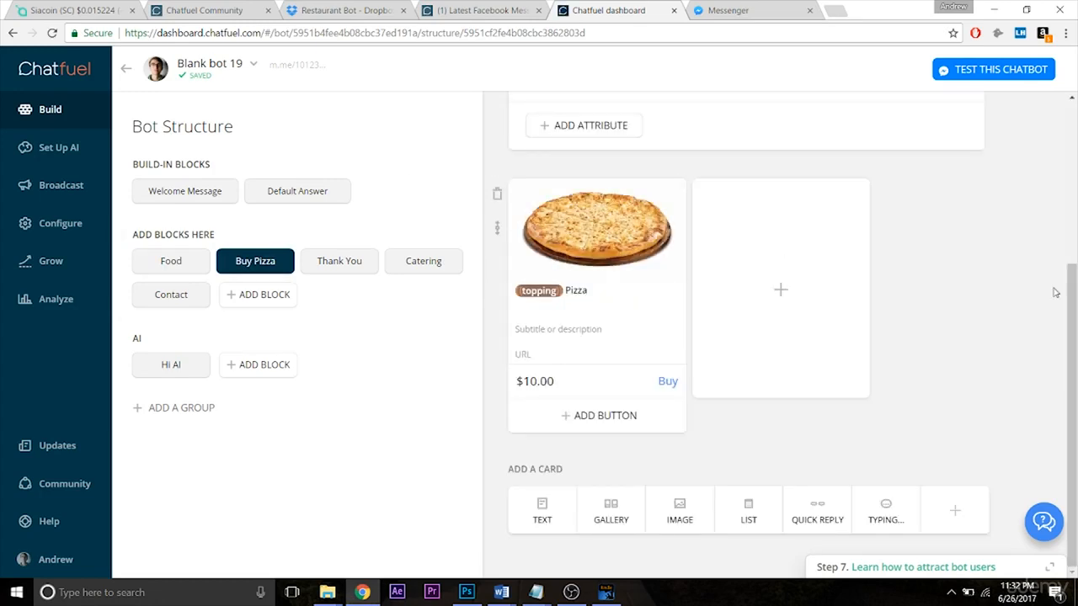
{"action": "scroll", "coordinate": [1069, 252], "scroll_direction": "up", "scroll_amount": 2}
{"action": "left_click_drag", "start_coordinate": [1076, 244], "coordinate": [1076, 202]}
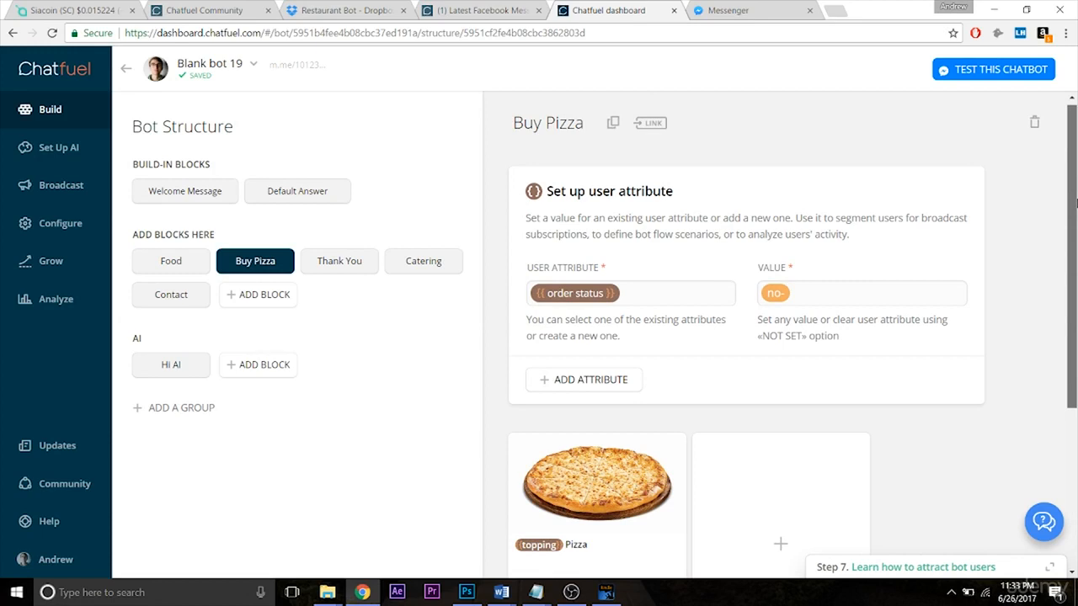
{"action": "left_click_drag", "start_coordinate": [1076, 202], "coordinate": [1076, 225]}
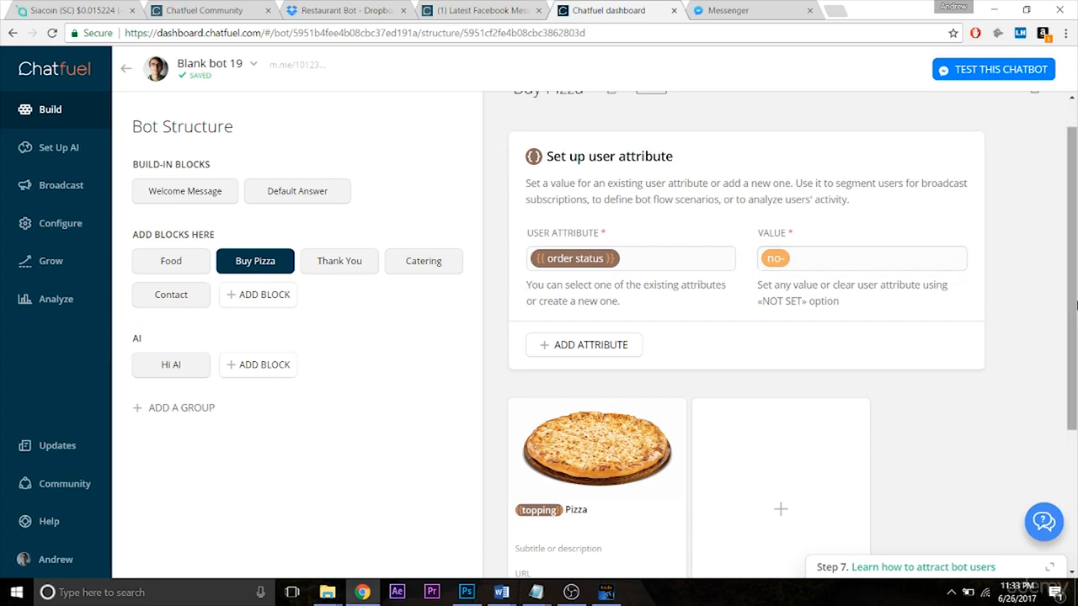
{"action": "left_click_drag", "start_coordinate": [1074, 307], "coordinate": [1075, 452]}
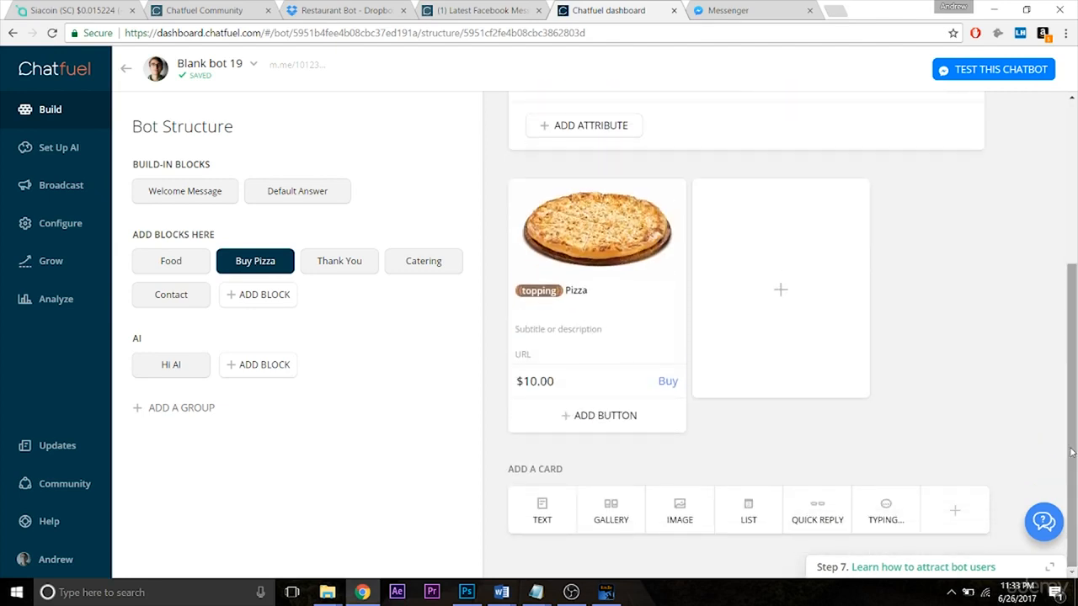
{"action": "left_click", "coordinate": [676, 377]}
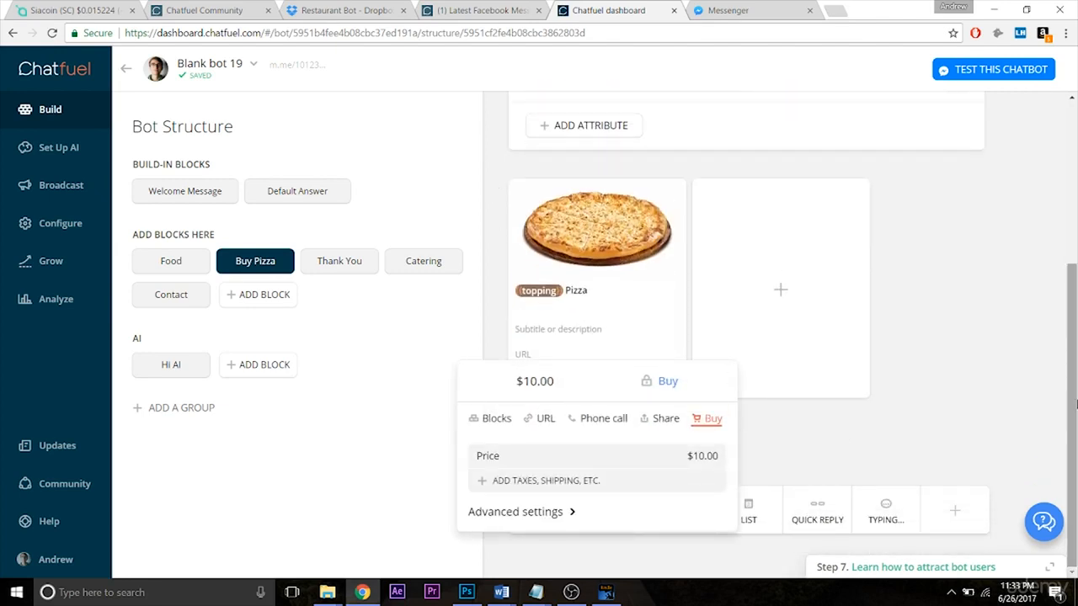
{"action": "left_click", "coordinate": [511, 515]}
{"action": "left_click_drag", "start_coordinate": [1076, 404], "coordinate": [1076, 450]}
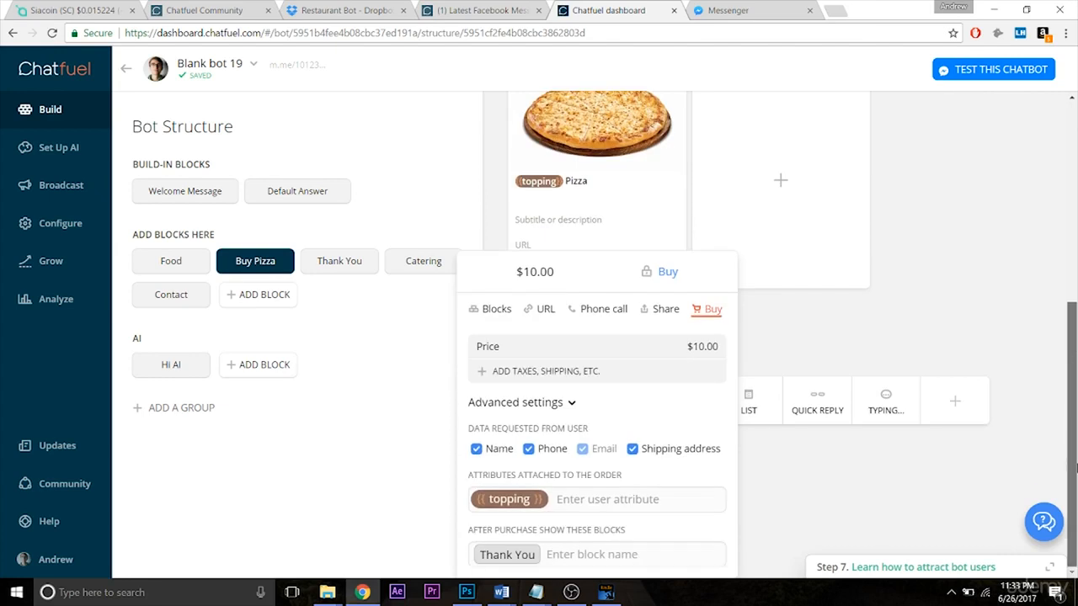
{"action": "left_click", "coordinate": [839, 527]}
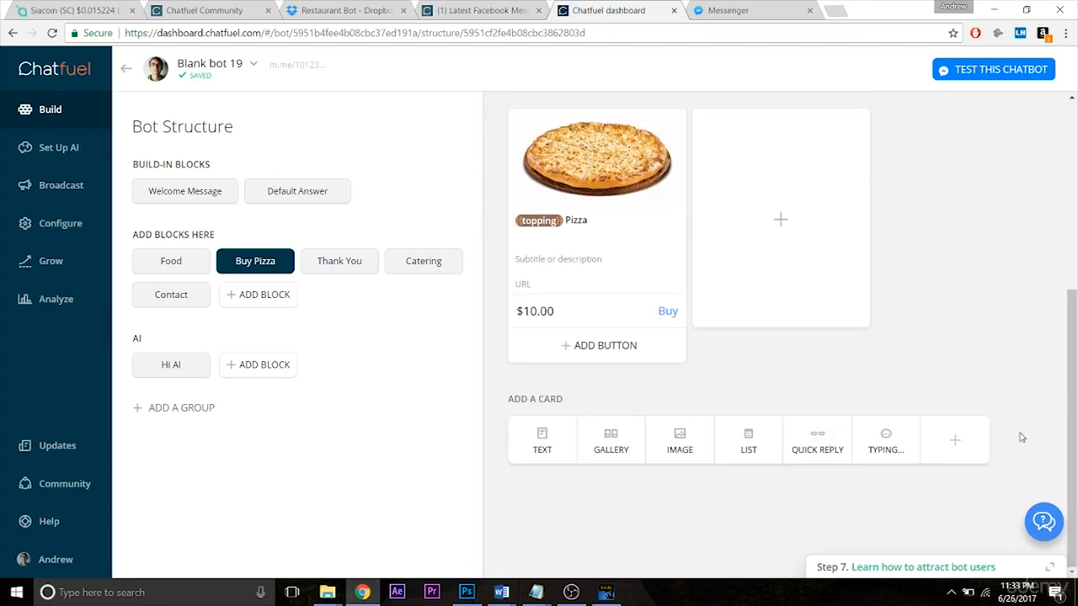
{"action": "left_click_drag", "start_coordinate": [1075, 404], "coordinate": [1075, 324]}
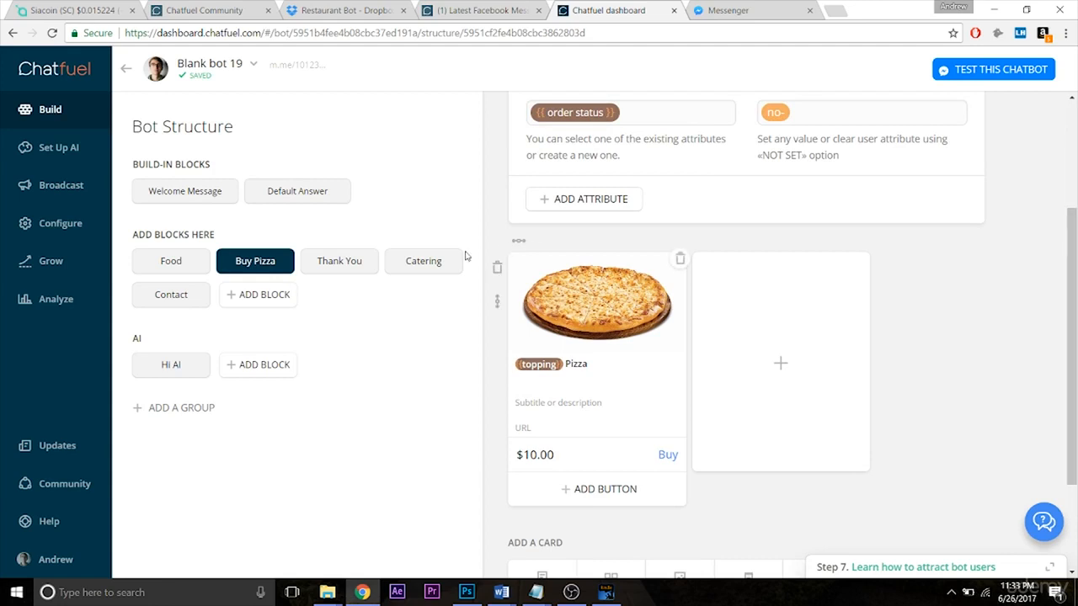
{"action": "left_click", "coordinate": [354, 261]}
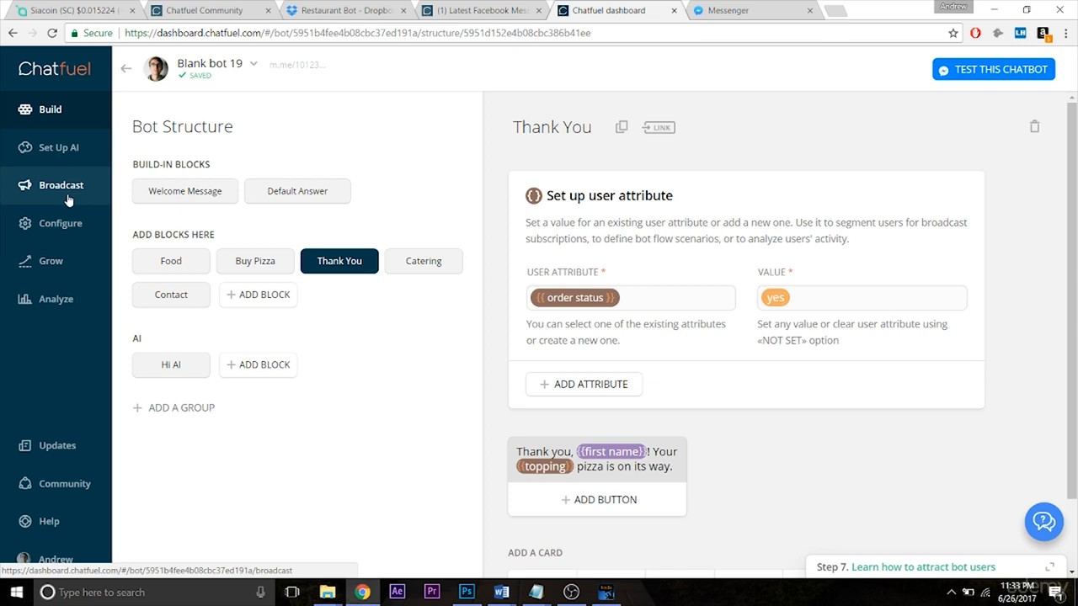
- Create a new broadcast sequence item with a text card reading "We know you want that {{topping}} pizza!"
{"action": "left_click", "coordinate": [30, 186]}
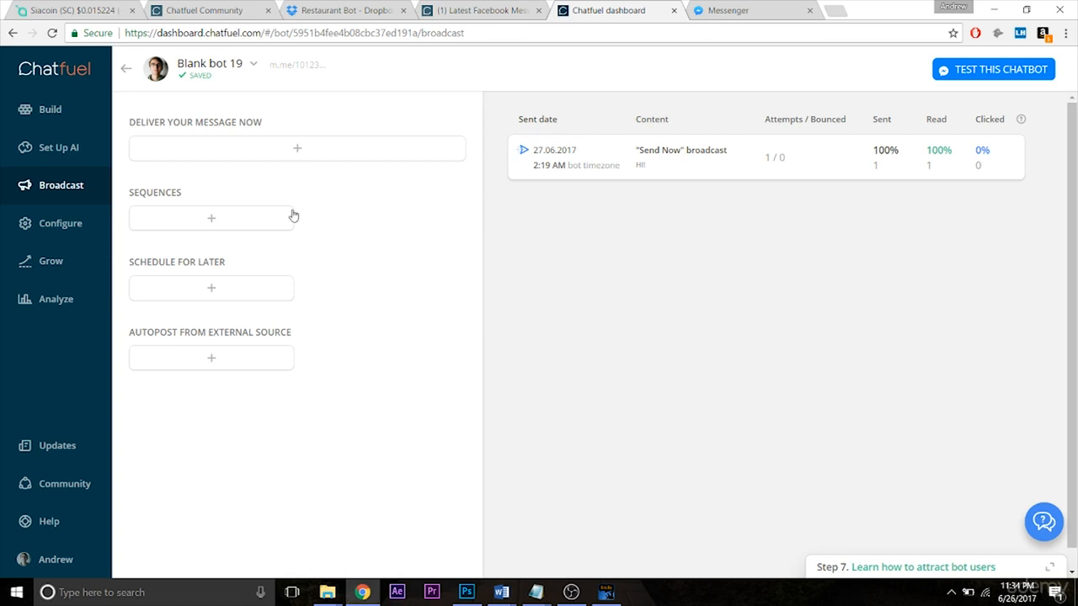
{"action": "left_click", "coordinate": [217, 223]}
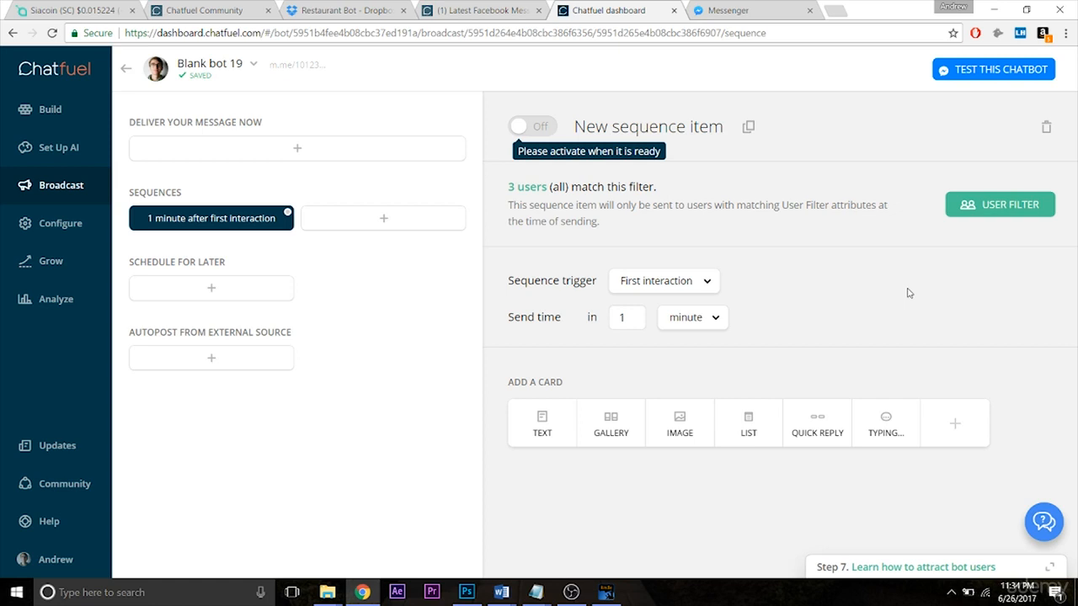
{"action": "left_click", "coordinate": [543, 428]}
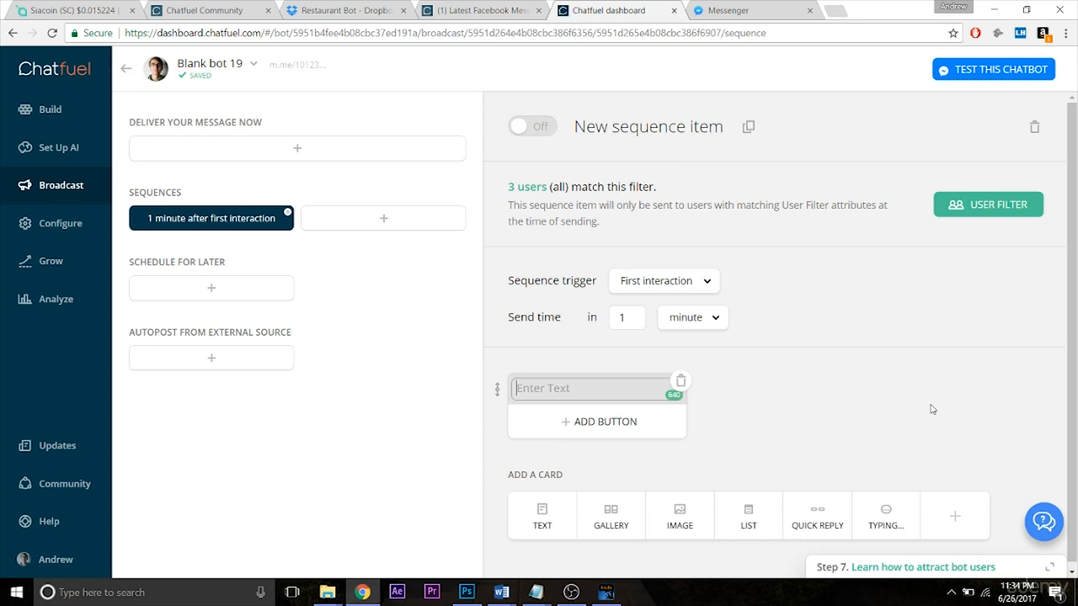
{"action": "type", "text": "We know you want that pizza!"}
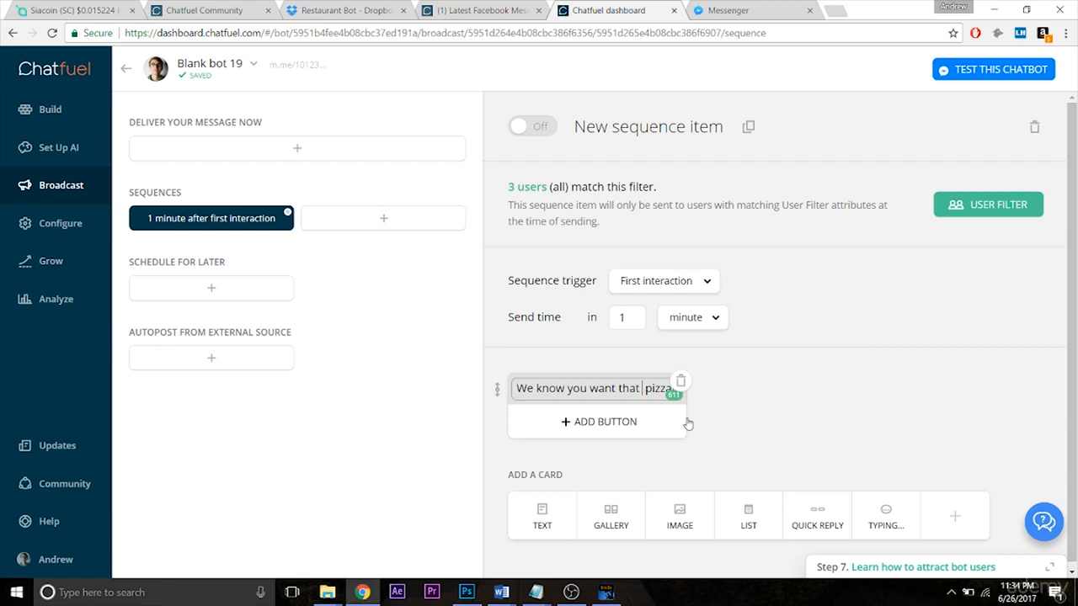
{"action": "type", "text": " {{topp"}
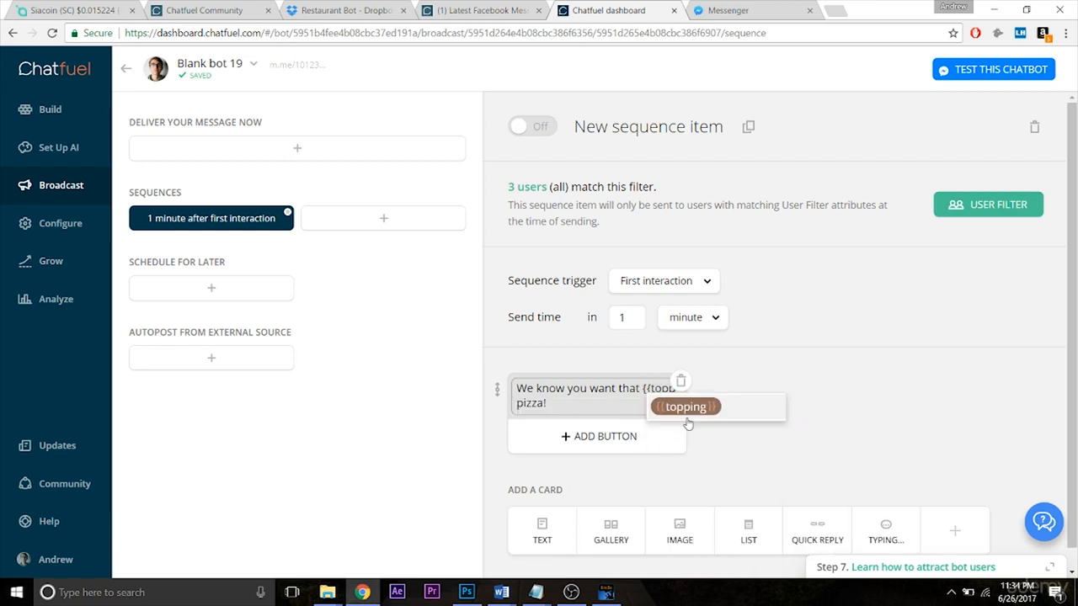
{"action": "key", "text": "Return"}
{"action": "left_click", "coordinate": [775, 416]}
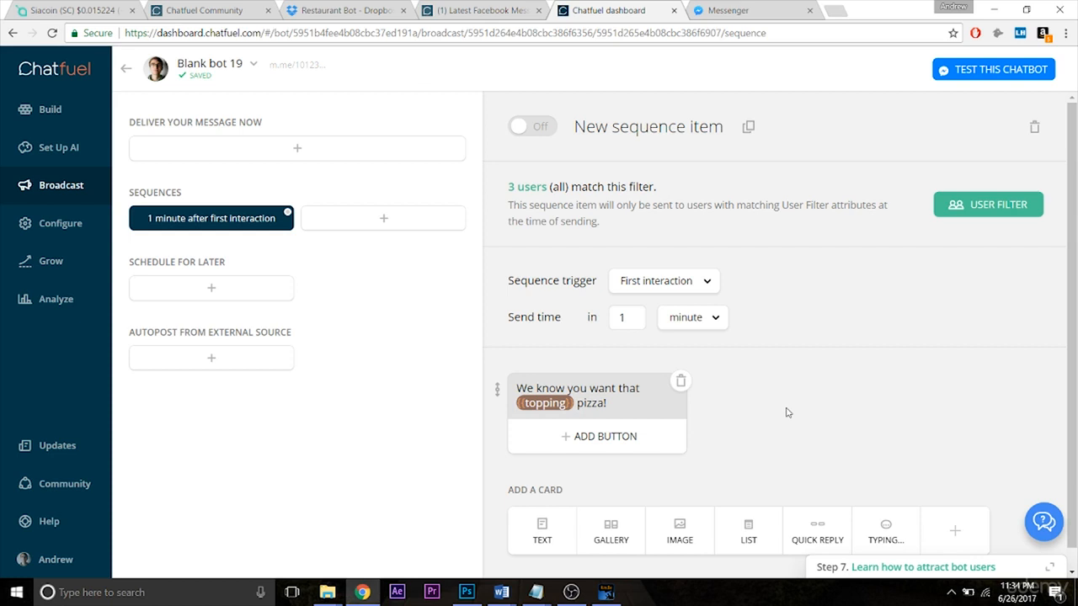
- Add a second text card to the sequence item reading "Get 50% off any pizza this week only!"
{"action": "left_click", "coordinate": [542, 530]}
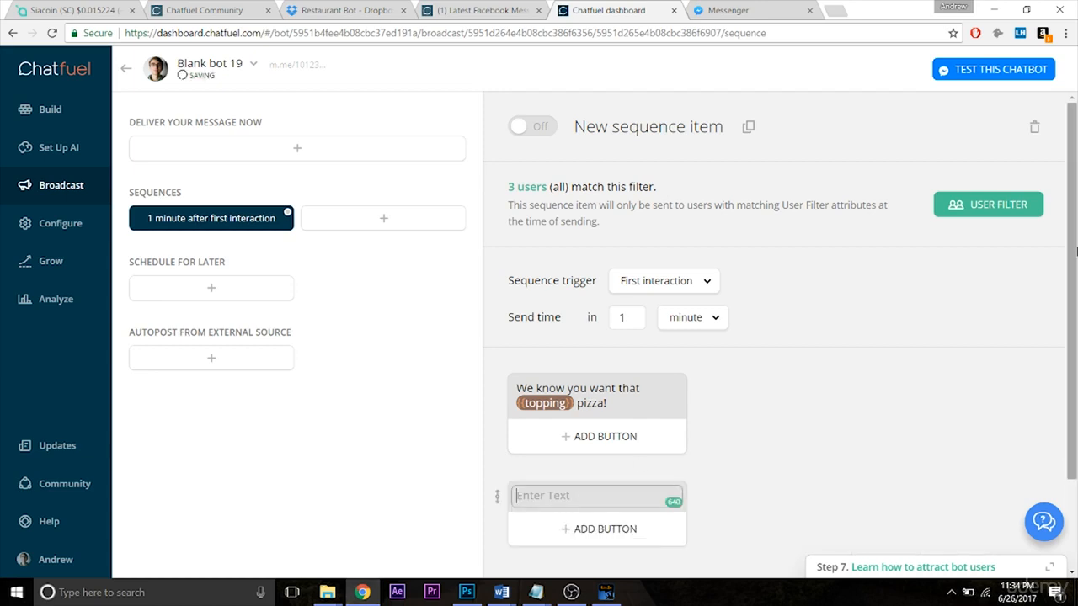
{"action": "scroll", "coordinate": [1074, 303], "scroll_direction": "down", "scroll_amount": 1}
{"action": "left_click_drag", "start_coordinate": [1075, 303], "coordinate": [1075, 387]}
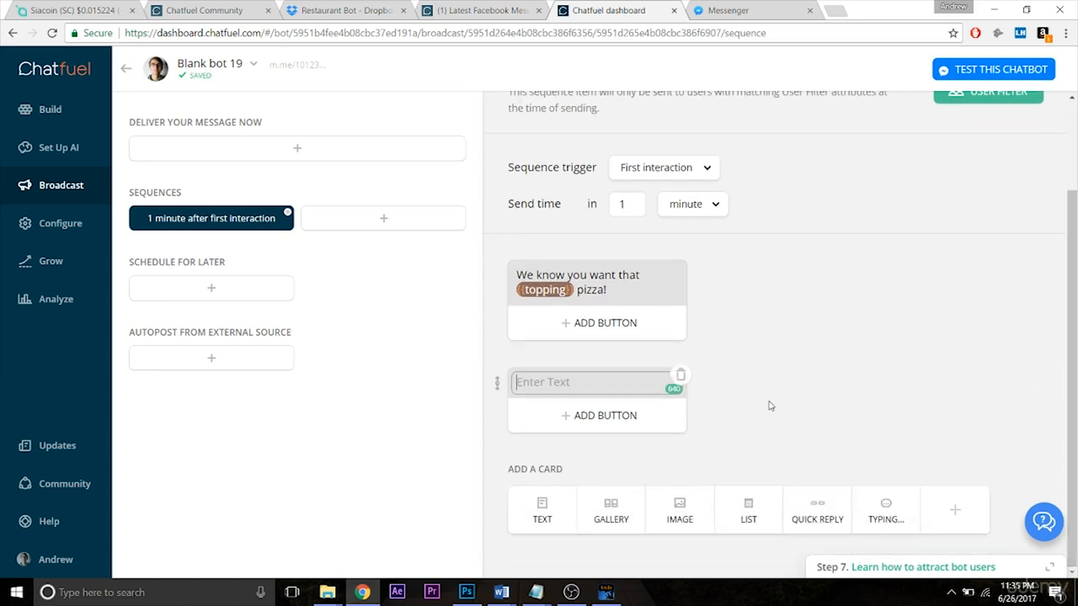
{"action": "type", "text": "Get 50% off any pizza "}
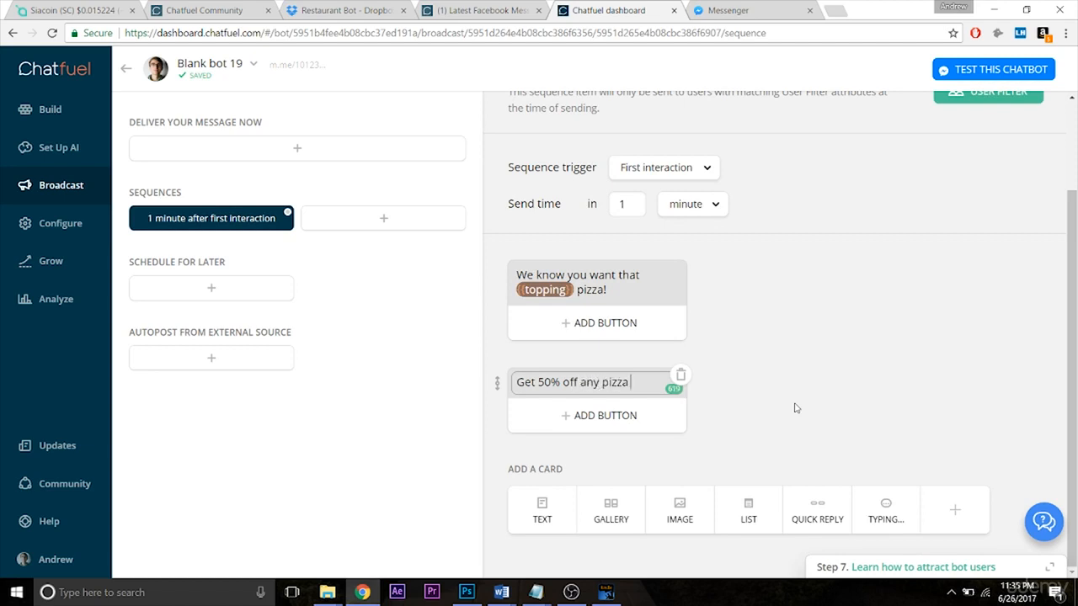
{"action": "type", "text": "this week only!"}
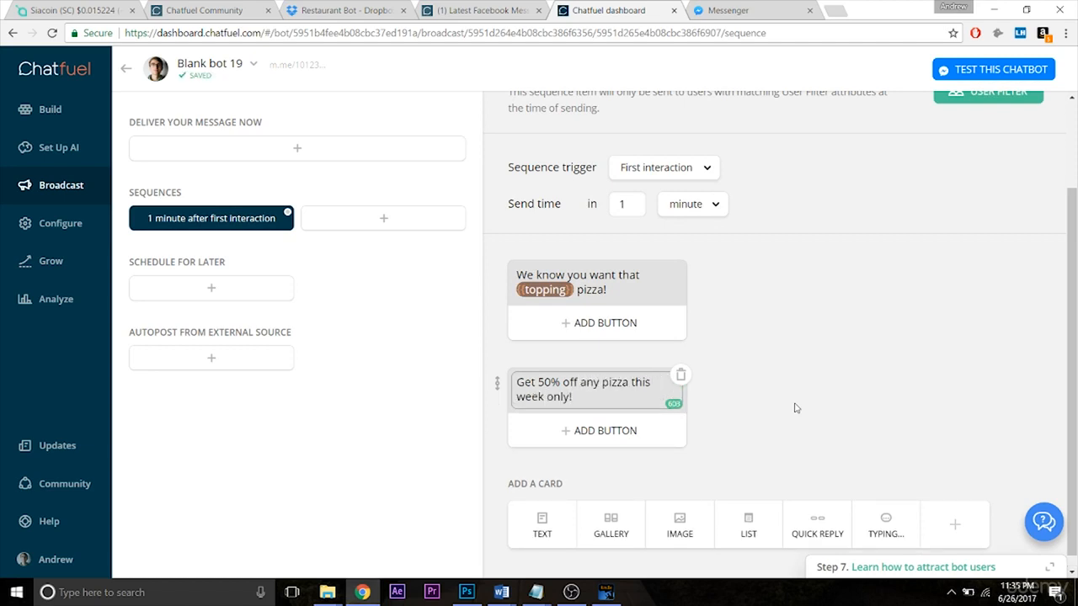
{"action": "left_click", "coordinate": [808, 405]}
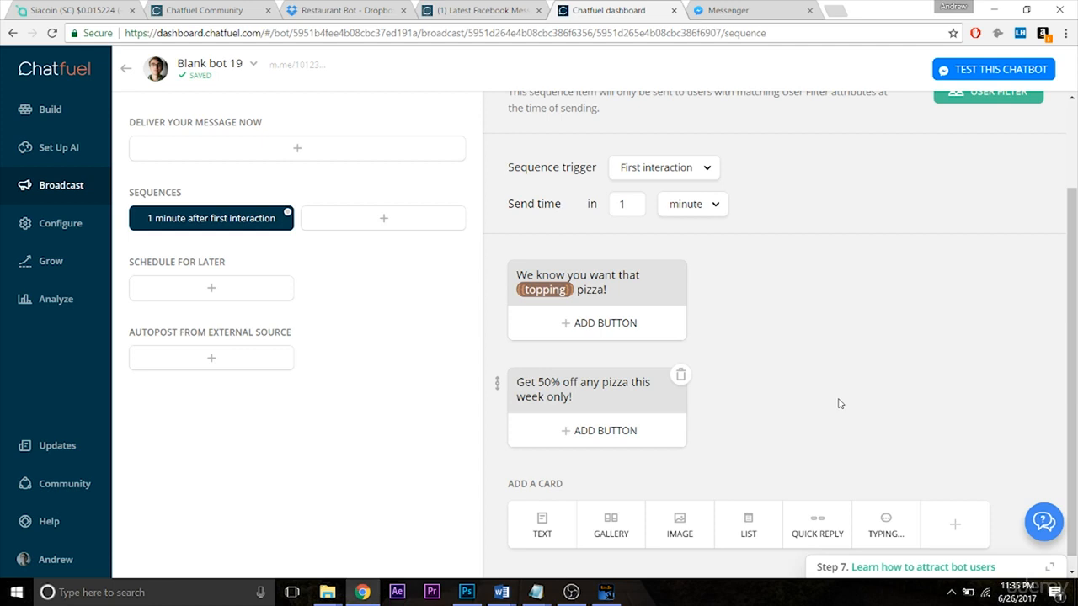
- Filter the sequence item's recipients to users whose "order status" attribute is "no-"
{"action": "left_click_drag", "start_coordinate": [1075, 354], "coordinate": [1076, 238]}
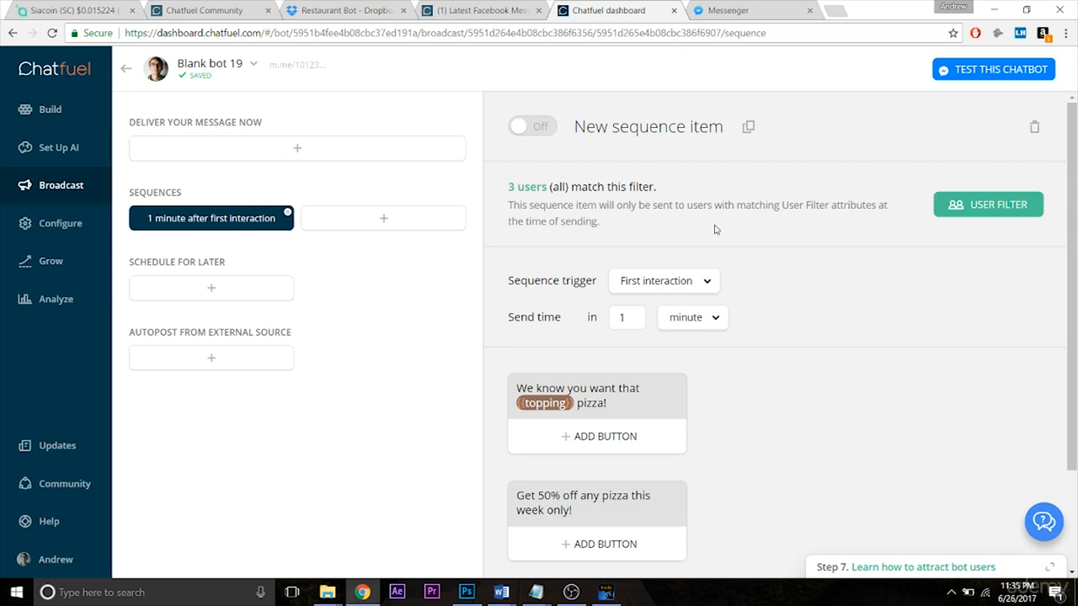
{"action": "left_click", "coordinate": [970, 204]}
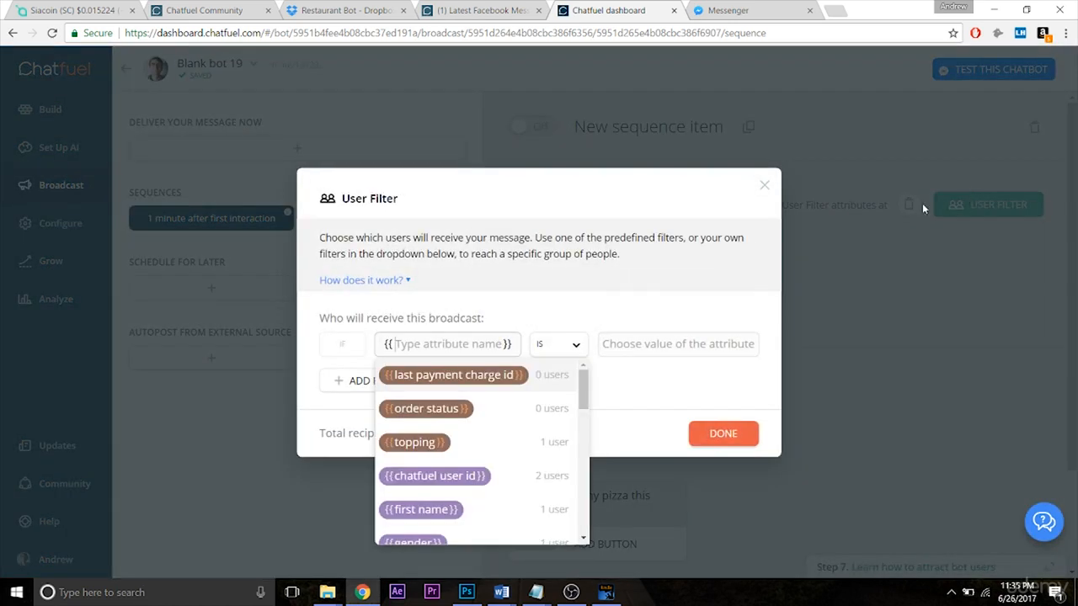
{"action": "left_click", "coordinate": [440, 411]}
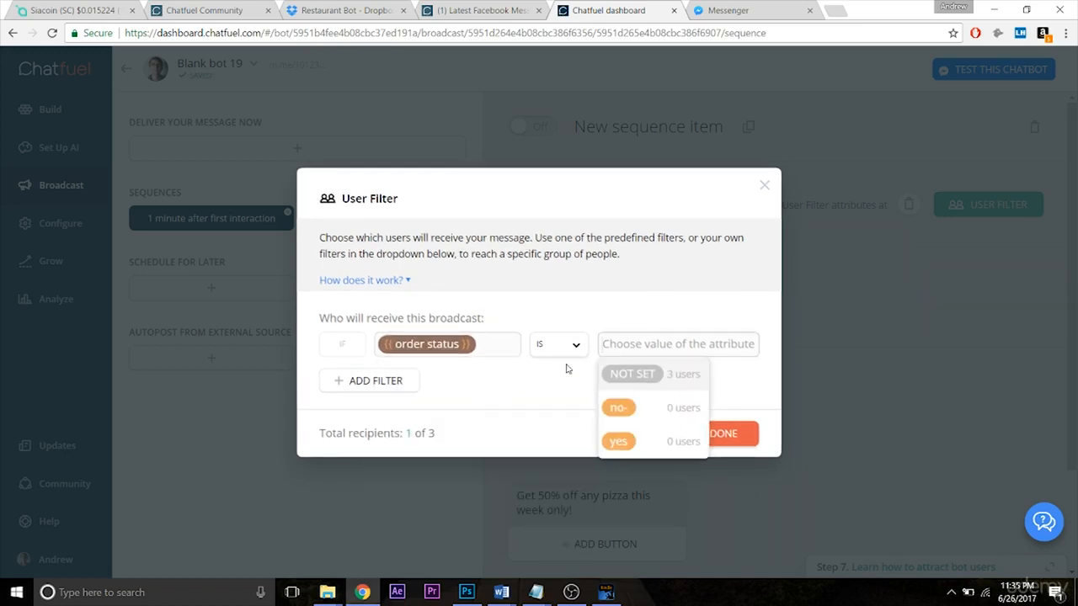
{"action": "left_click", "coordinate": [620, 411]}
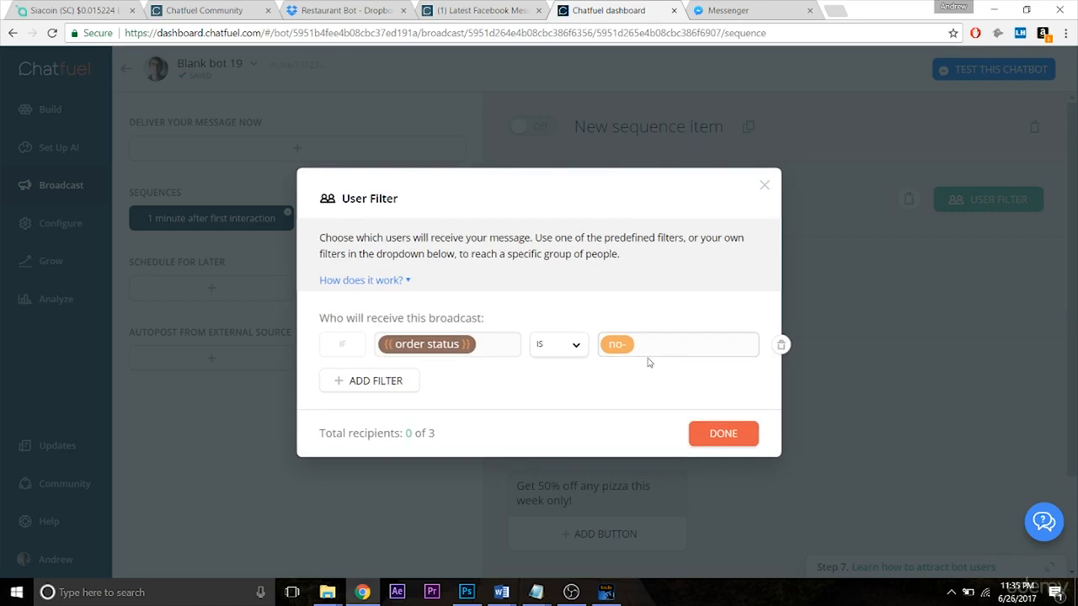
- Add a second user filter condition, AND "order status" is not "yes", and apply the filter
{"action": "left_click", "coordinate": [378, 381]}
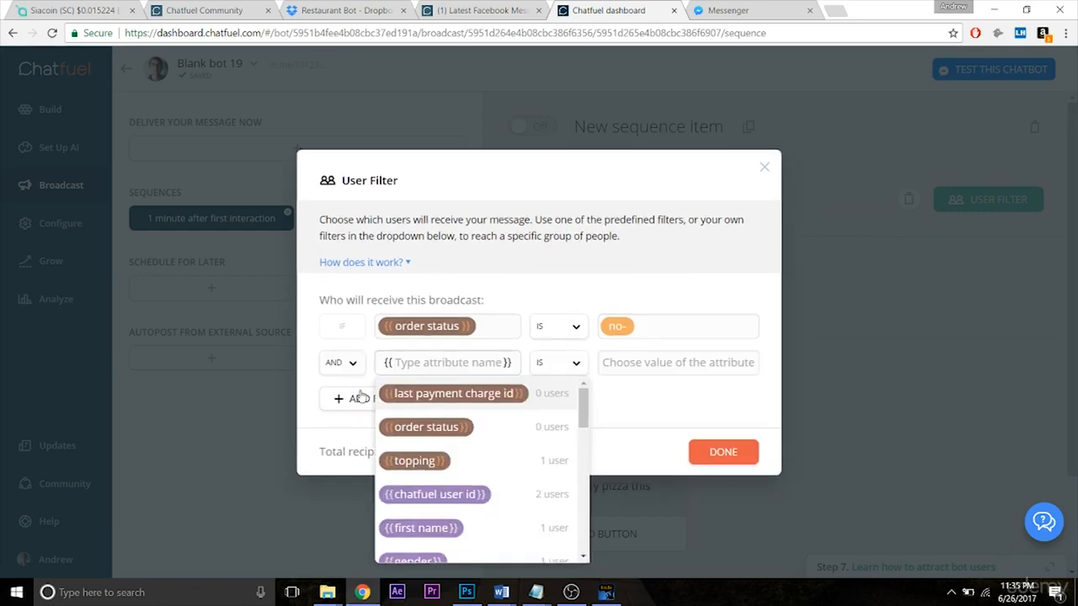
{"action": "left_click", "coordinate": [437, 426]}
{"action": "left_click", "coordinate": [556, 371]}
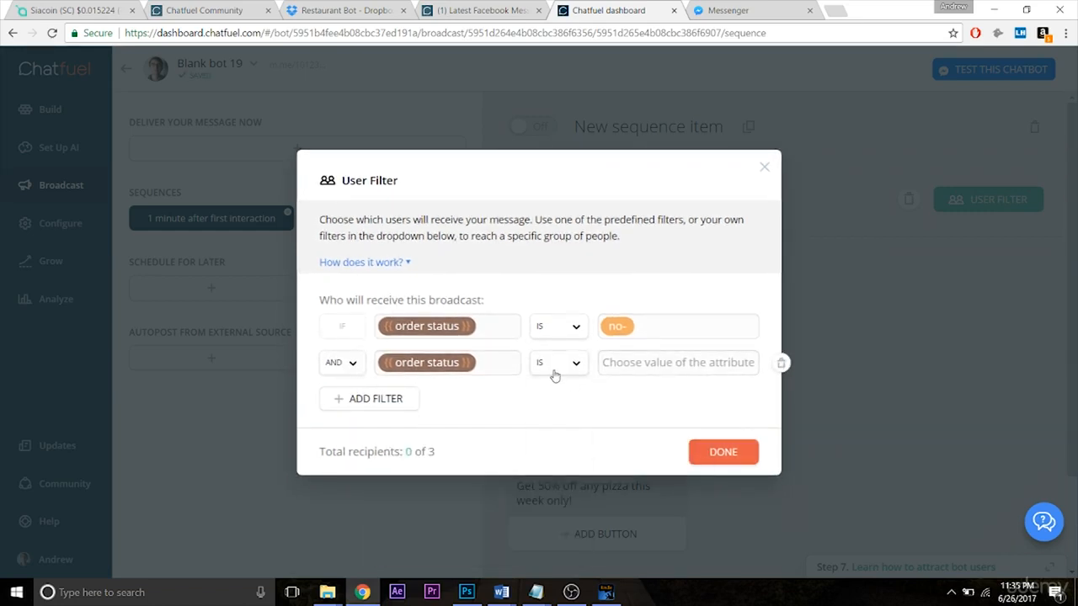
{"action": "left_click", "coordinate": [557, 399]}
{"action": "left_click", "coordinate": [634, 371]}
{"action": "type", "text": "yes"}
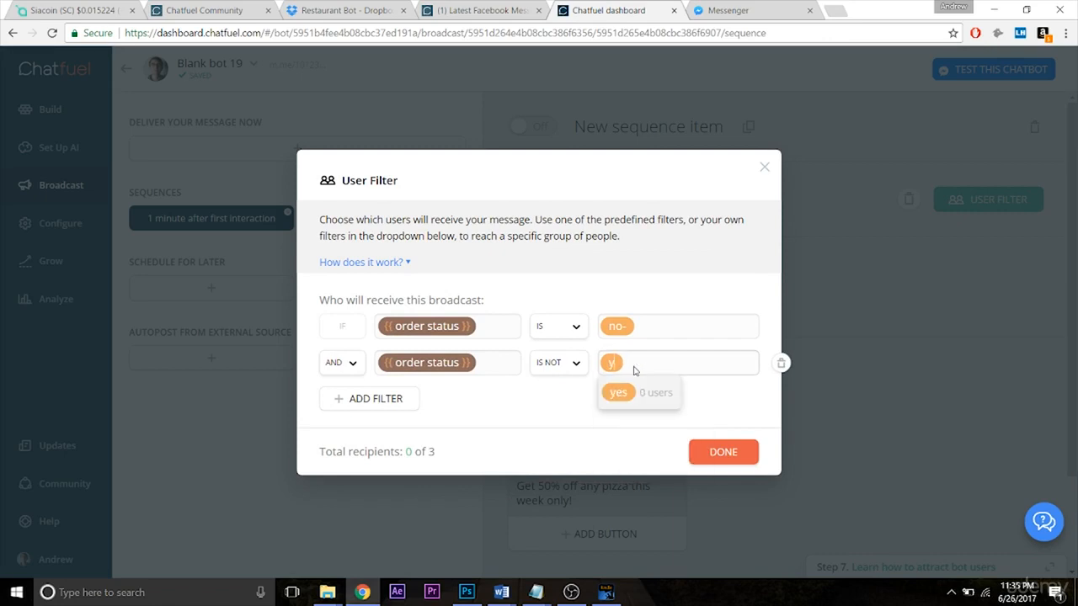
{"action": "left_click", "coordinate": [608, 400]}
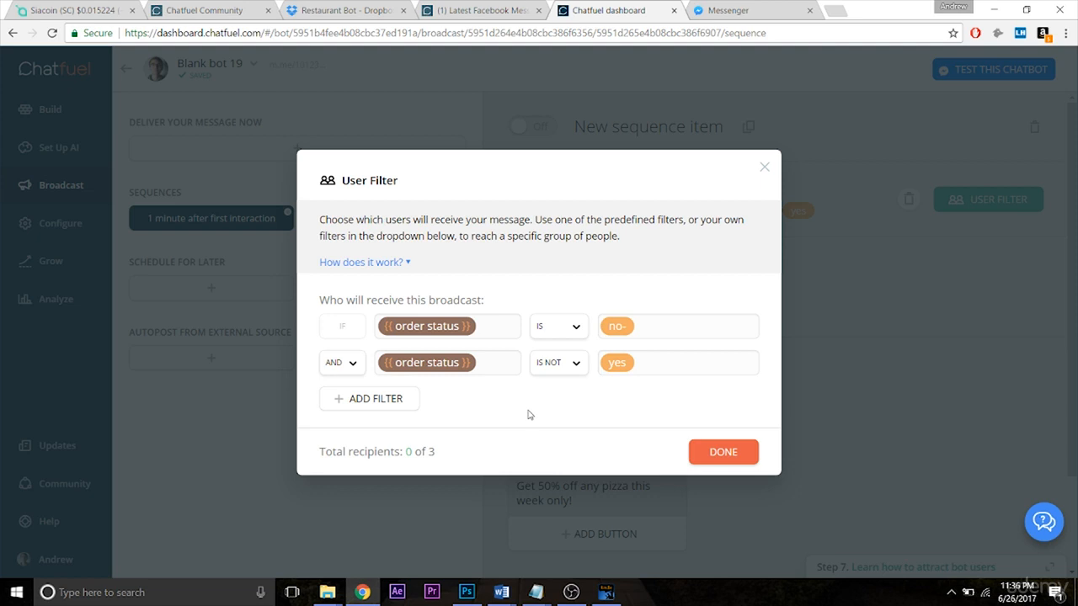
{"action": "left_click", "coordinate": [697, 455]}
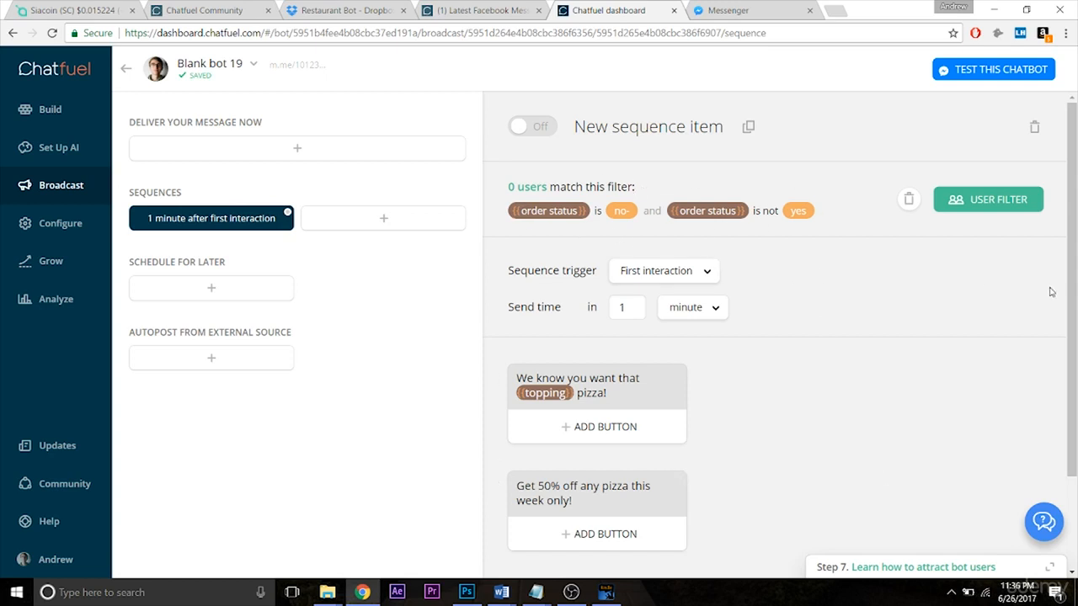
- Add a gallery card below the two text cards of the sequence item
{"action": "scroll", "coordinate": [1052, 292], "scroll_direction": "down", "scroll_amount": 1}
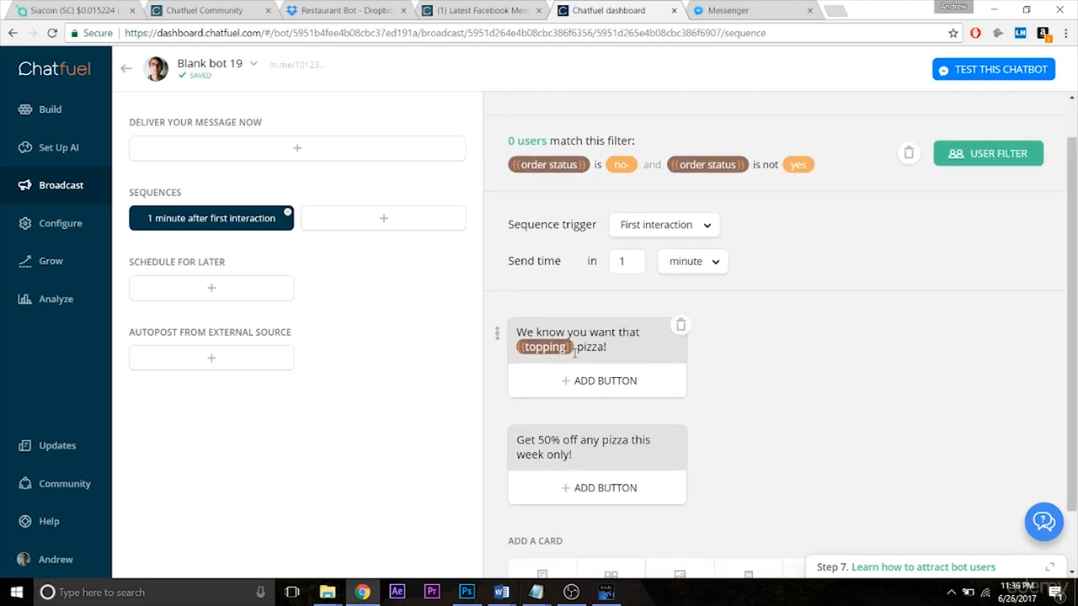
{"action": "scroll", "coordinate": [1072, 236], "scroll_direction": "up", "scroll_amount": 1}
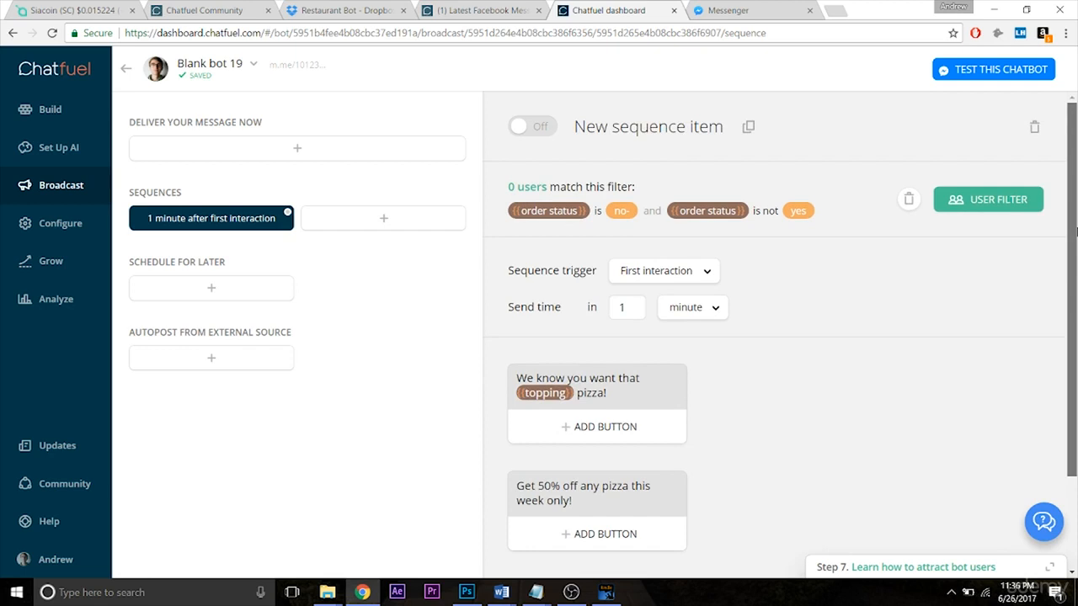
{"action": "left_click_drag", "start_coordinate": [1073, 264], "coordinate": [1054, 421]}
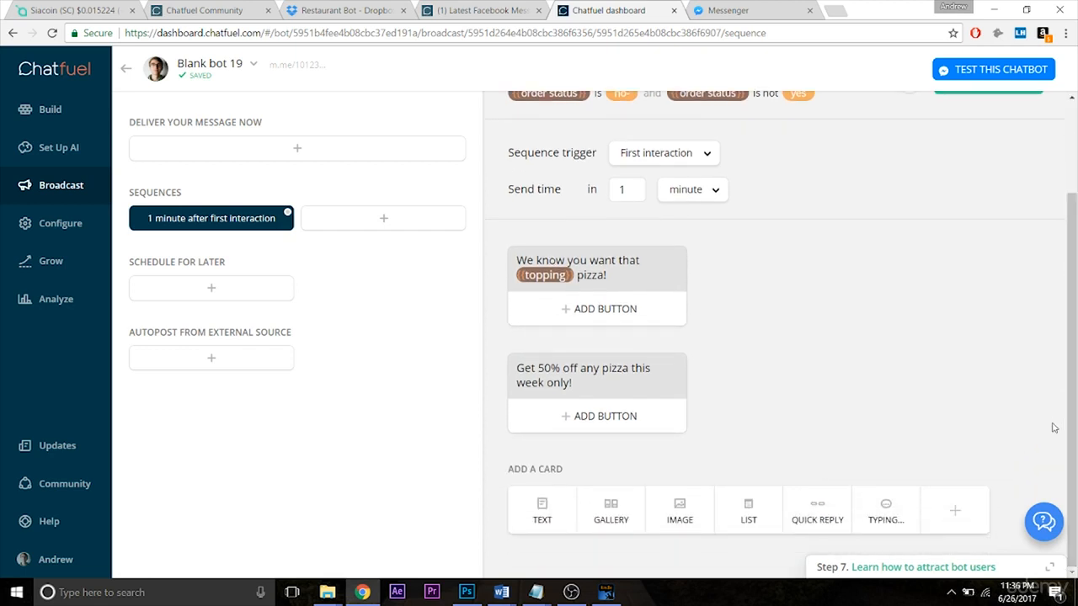
{"action": "left_click", "coordinate": [611, 511]}
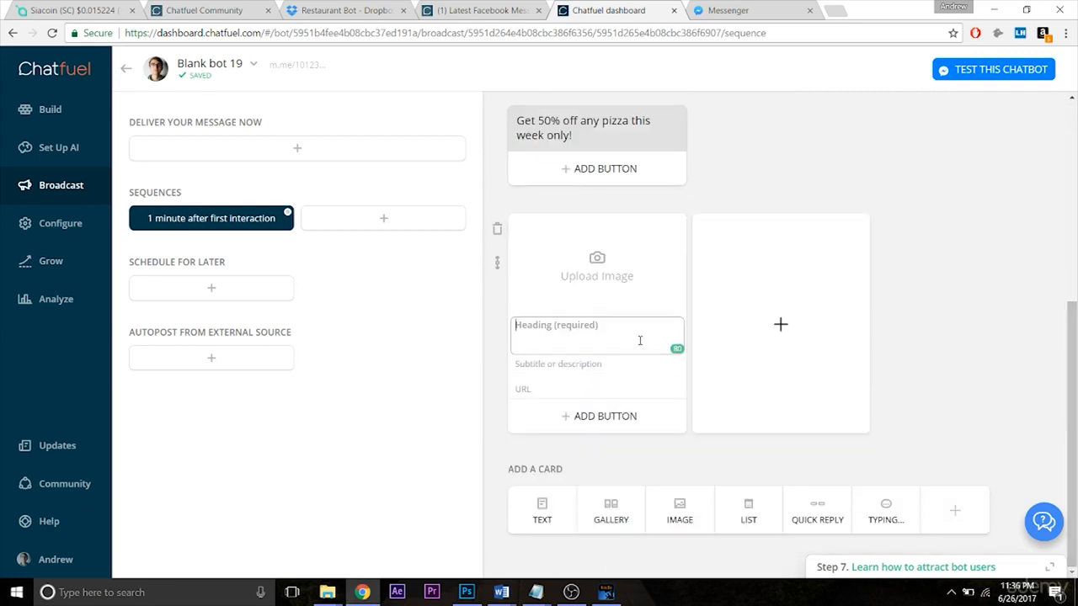
- Upload a whole cheese pizza image to the gallery card, found by searching the files for "pizza", and adjust its crop to fit the whole pizza
{"action": "left_click", "coordinate": [593, 300]}
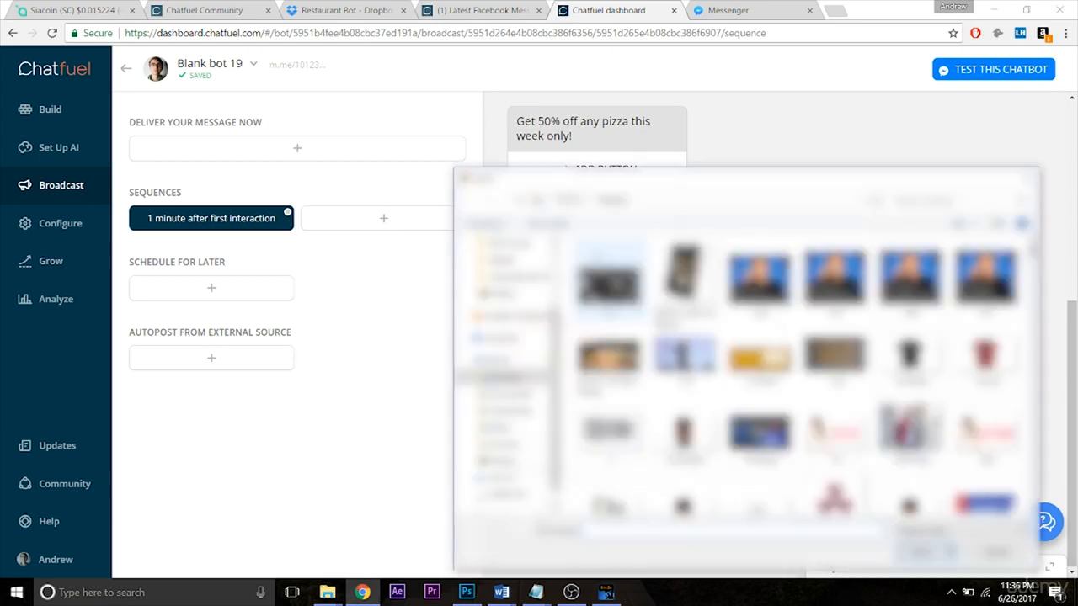
{"action": "left_click", "coordinate": [928, 201]}
{"action": "type", "text": "pizza"}
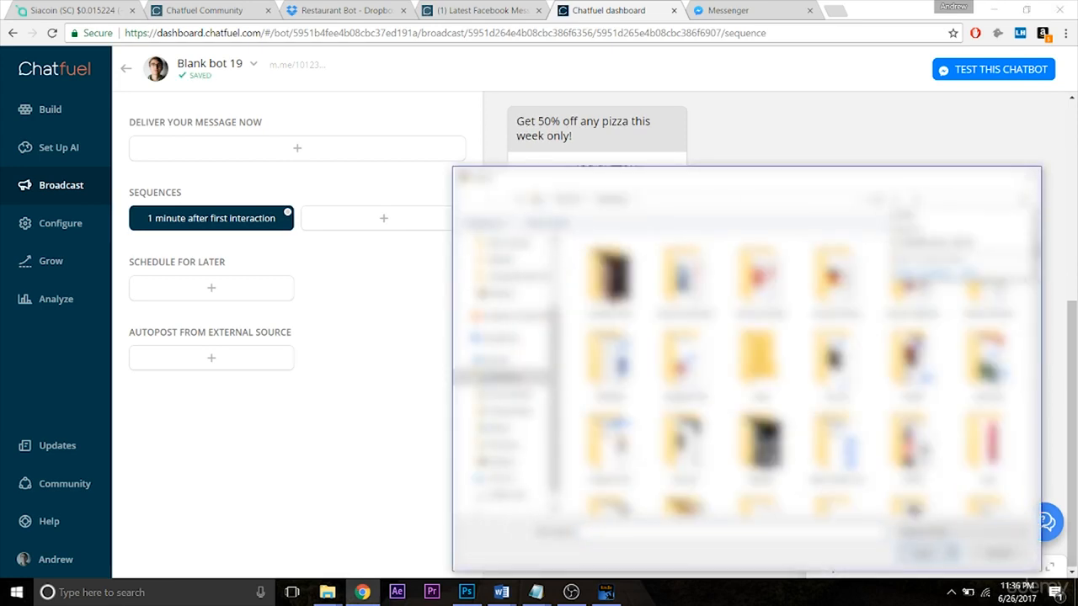
{"action": "key", "text": "Return"}
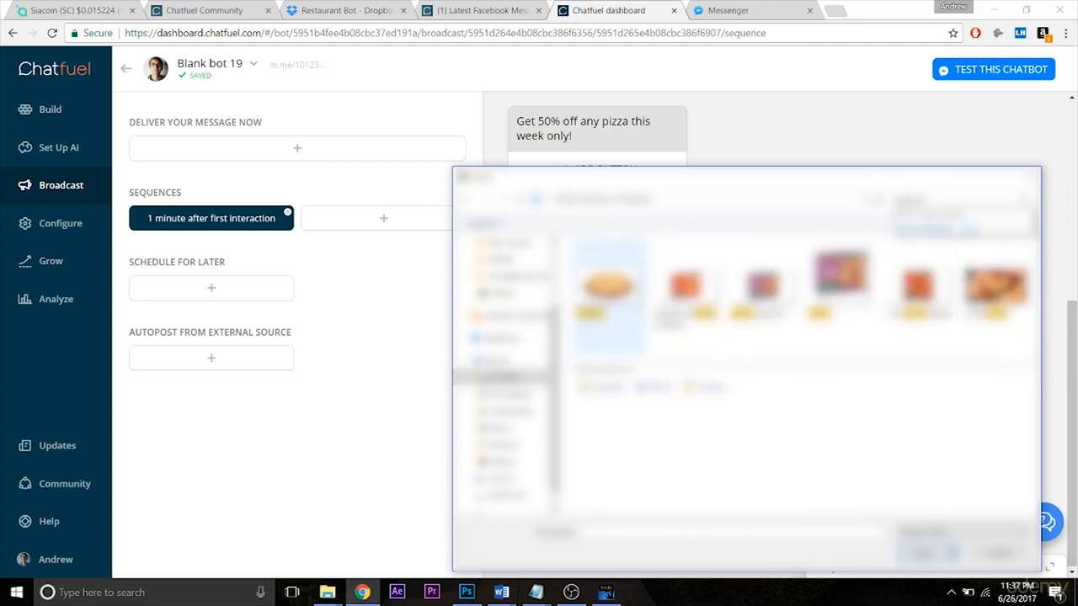
{"action": "double_click", "coordinate": [608, 287]}
{"action": "left_click", "coordinate": [666, 421]}
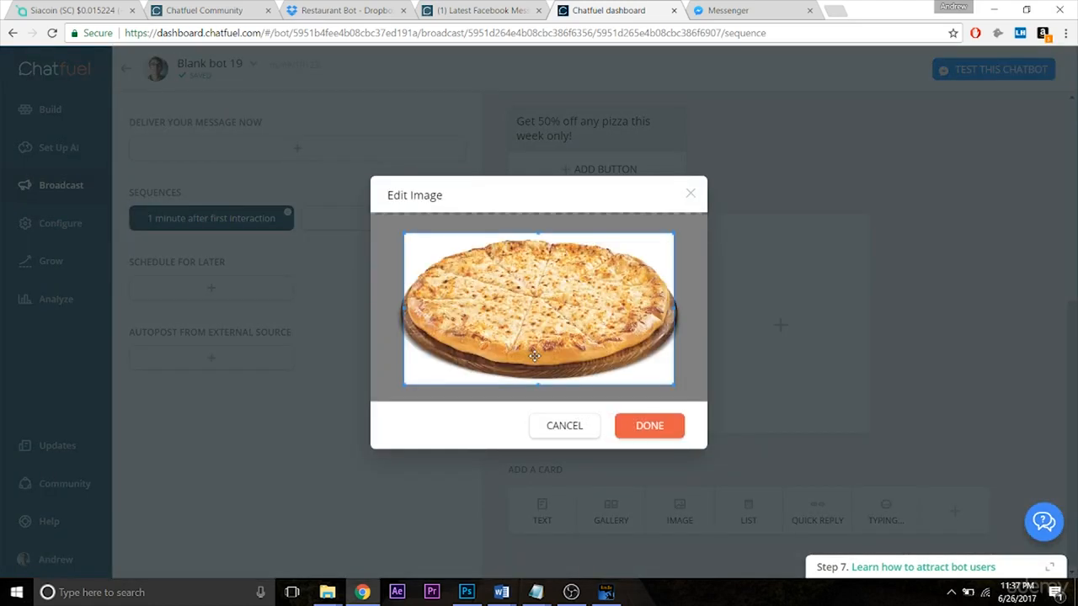
{"action": "left_click_drag", "start_coordinate": [538, 387], "coordinate": [540, 408]}
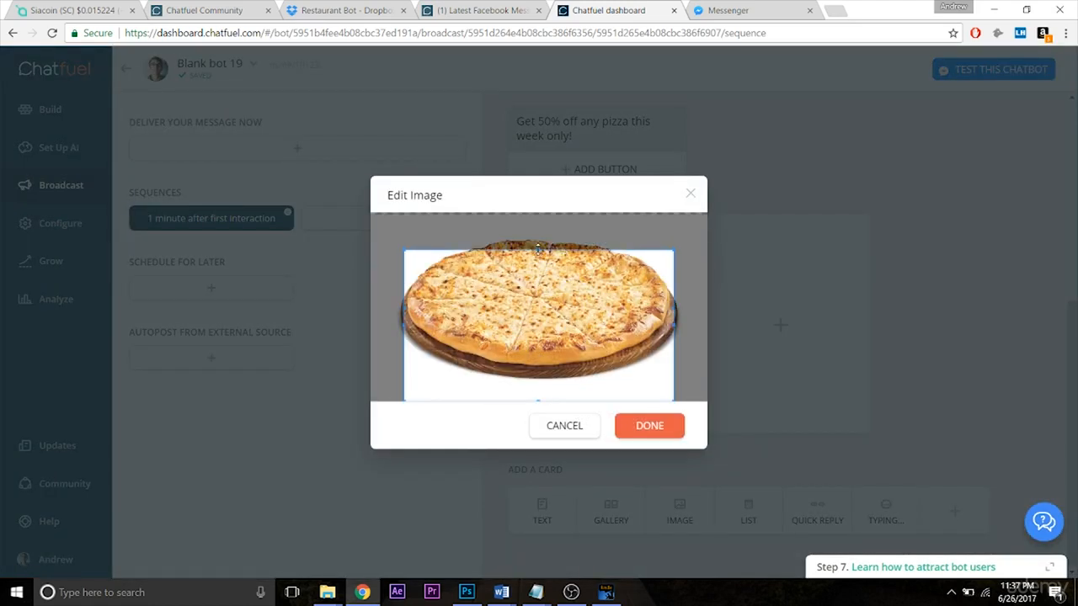
{"action": "left_click_drag", "start_coordinate": [539, 252], "coordinate": [541, 193]}
{"action": "left_click", "coordinate": [632, 427]}
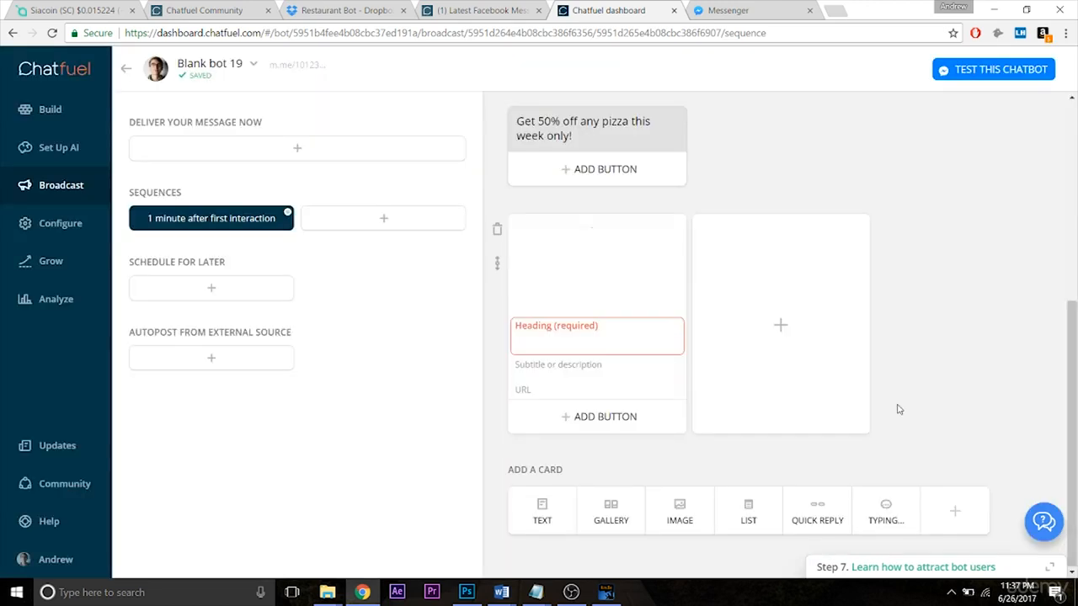
- Add a Buy button priced at $5.00 to the pizza gallery card
{"action": "left_click", "coordinate": [604, 340]}
{"action": "left_click", "coordinate": [615, 416]}
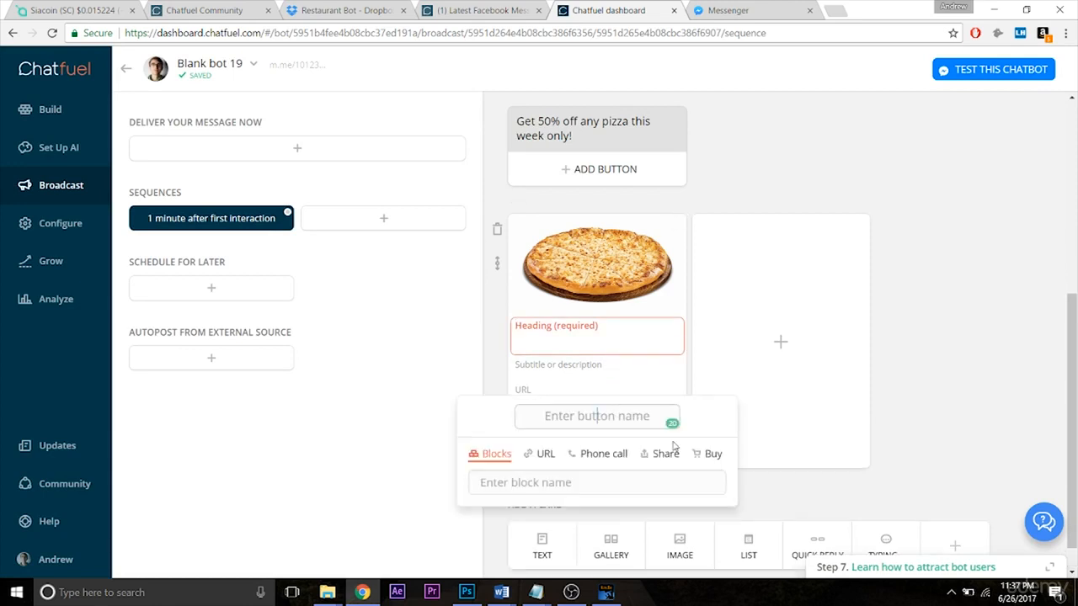
{"action": "left_click", "coordinate": [708, 454]}
{"action": "type", "text": "5"}
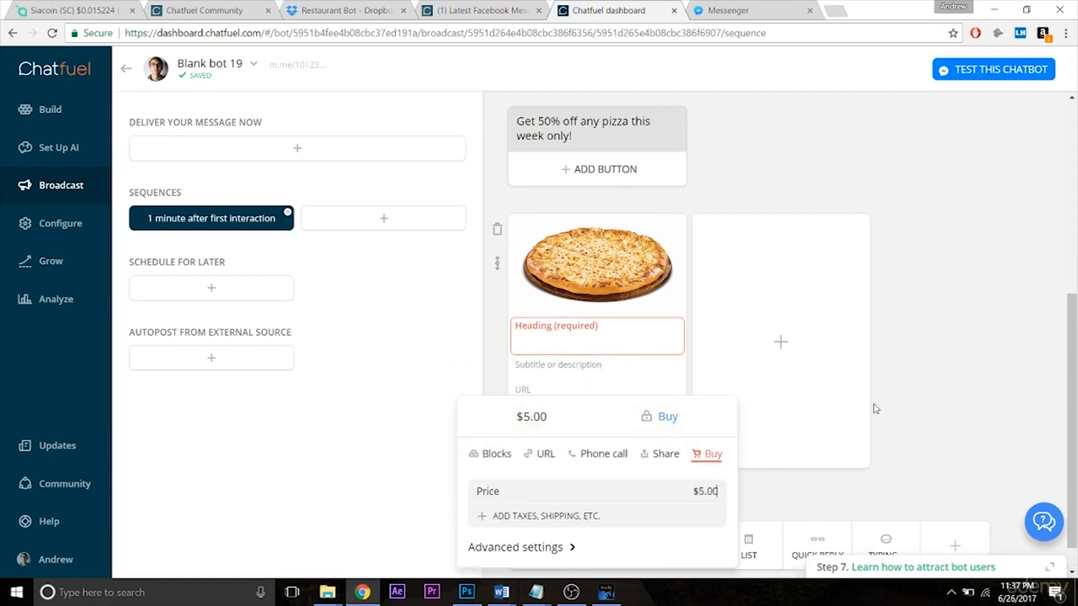
{"action": "left_click", "coordinate": [874, 408]}
- Set the $5.00 Buy button to show the "Thank You" block after purchase
{"action": "scroll", "coordinate": [673, 412], "scroll_direction": "down", "scroll_amount": 1}
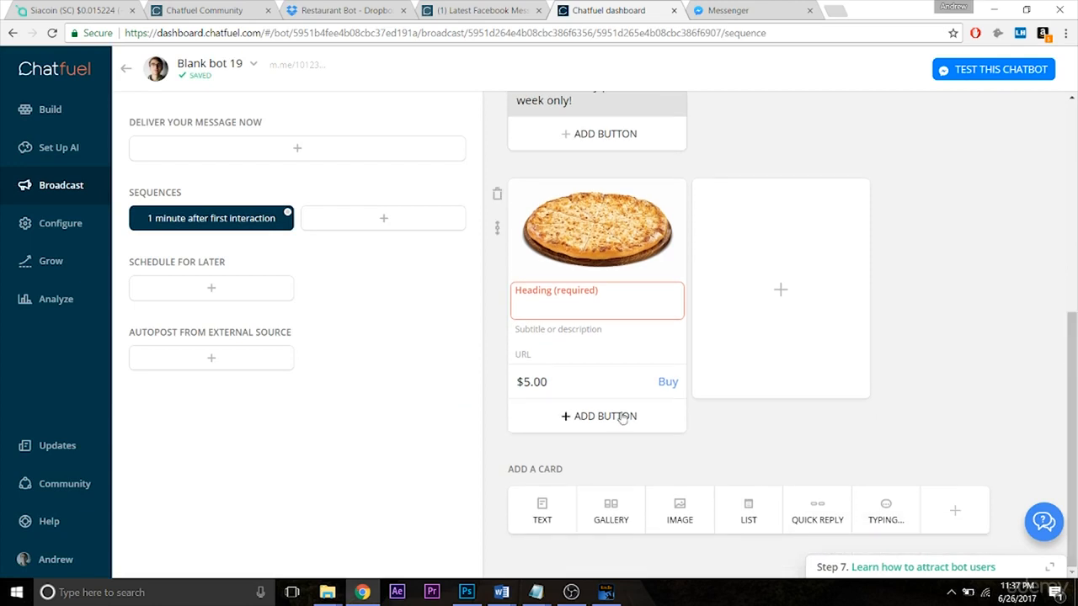
{"action": "left_click", "coordinate": [604, 376]}
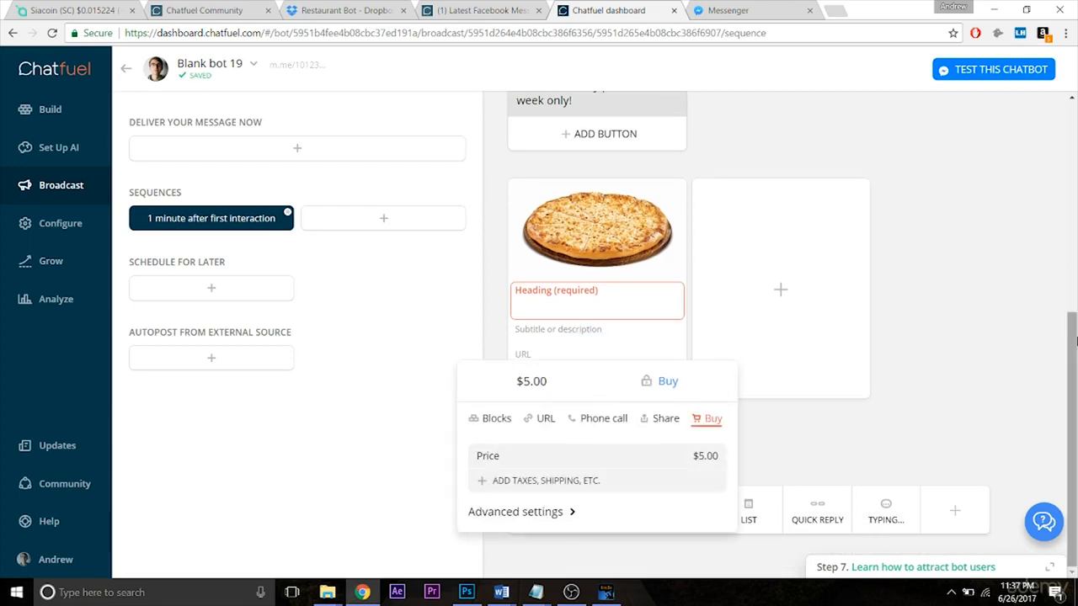
{"action": "left_click", "coordinate": [539, 512]}
{"action": "scroll", "coordinate": [1075, 374], "scroll_direction": "down", "scroll_amount": 3}
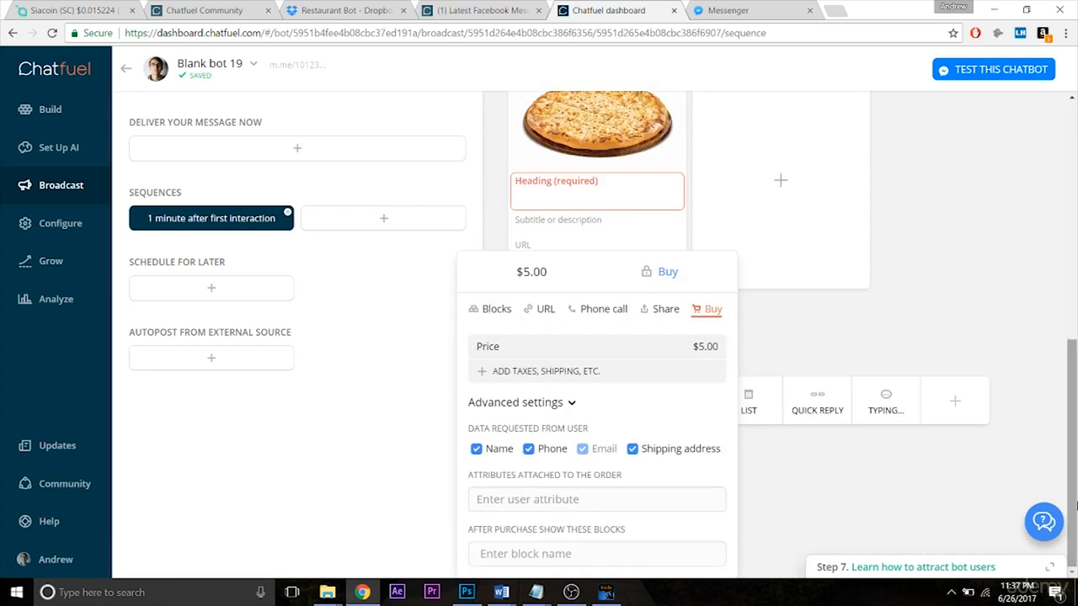
{"action": "left_click", "coordinate": [563, 555]}
{"action": "type", "text": "Thank You"}
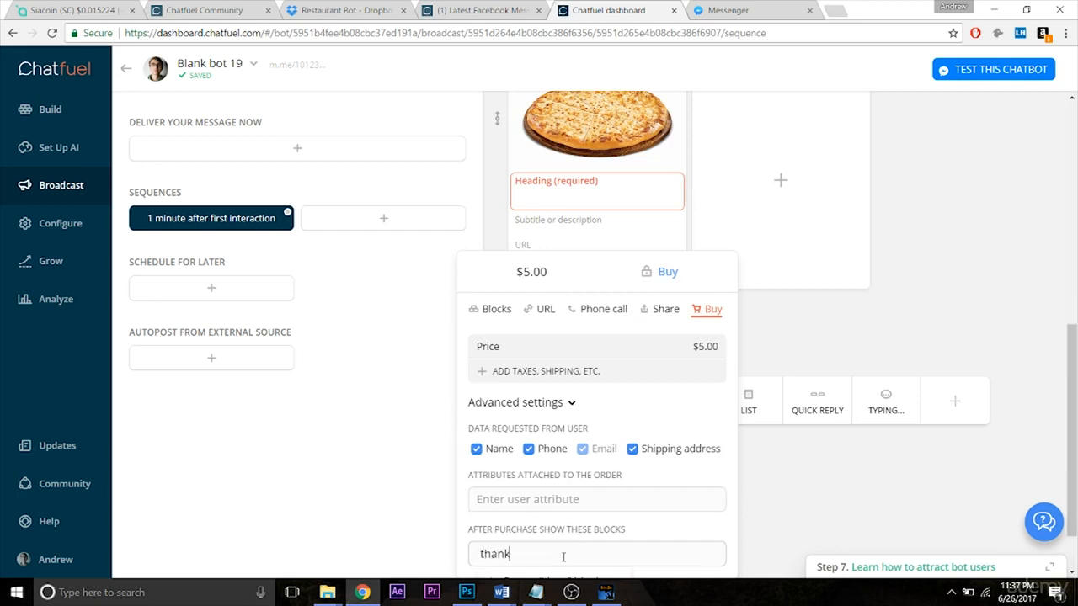
{"action": "key", "text": "Return"}
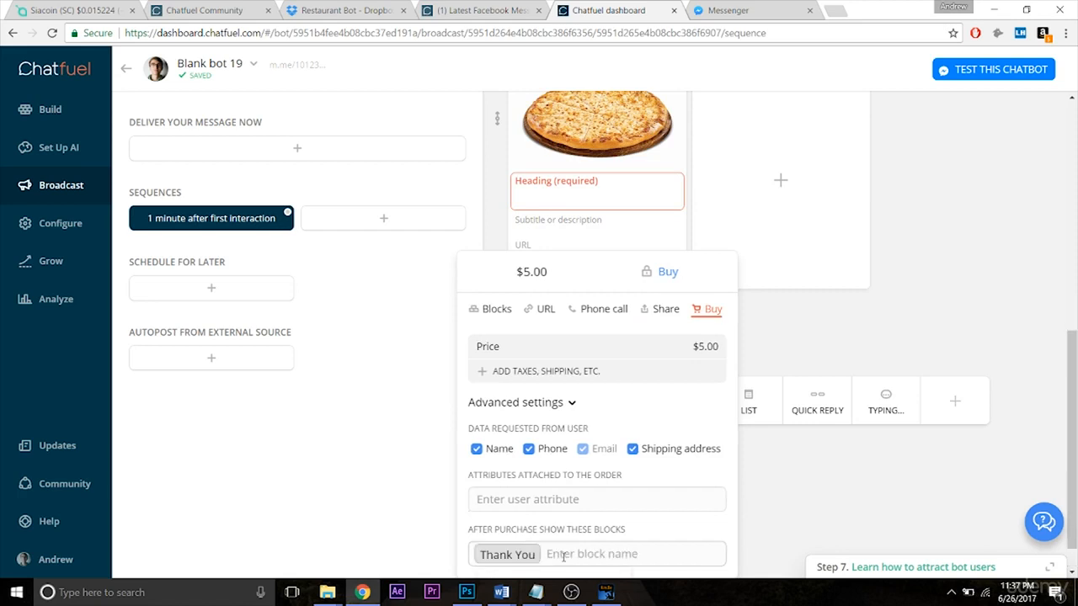
{"action": "left_click", "coordinate": [878, 510]}
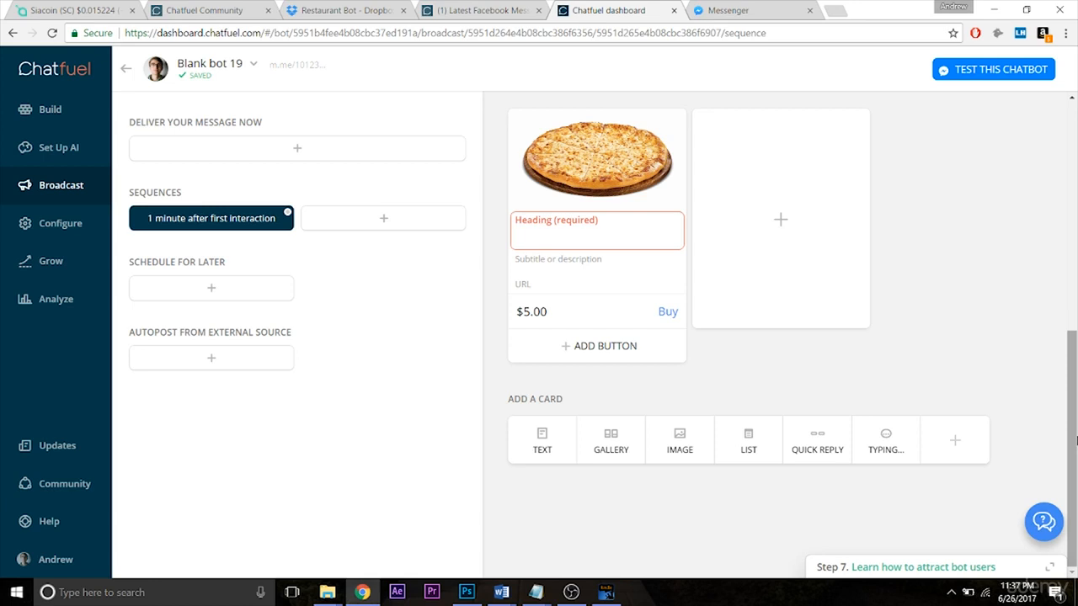
- Give the pizza gallery card the heading "{{topping}} Pizza", using the topping attribute
{"action": "scroll", "coordinate": [1076, 439], "scroll_direction": "up", "scroll_amount": 1}
{"action": "left_click", "coordinate": [574, 319]}
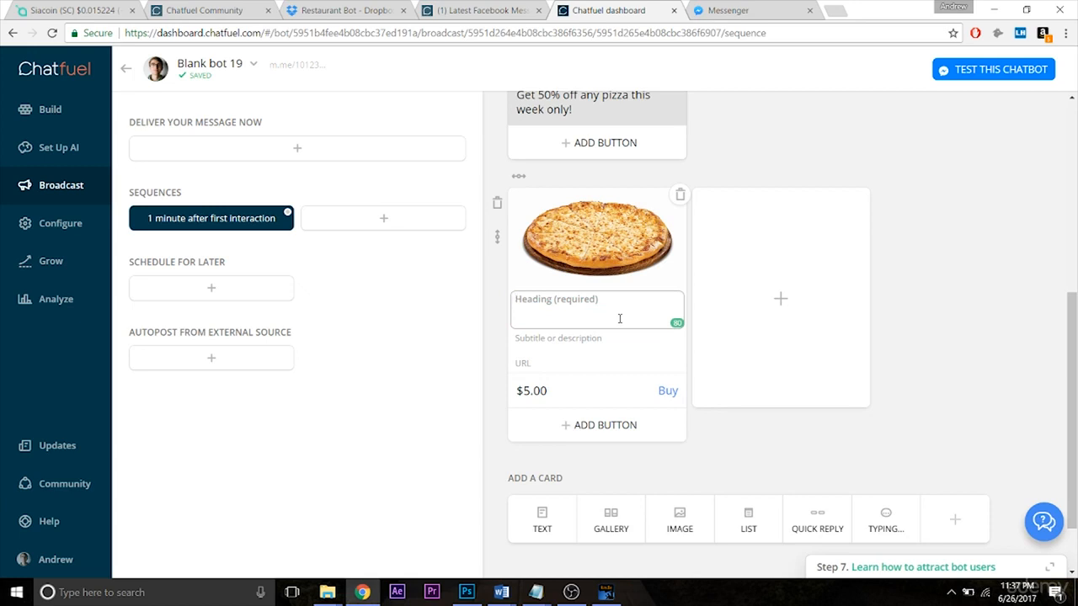
{"action": "type", "text": "{{"}
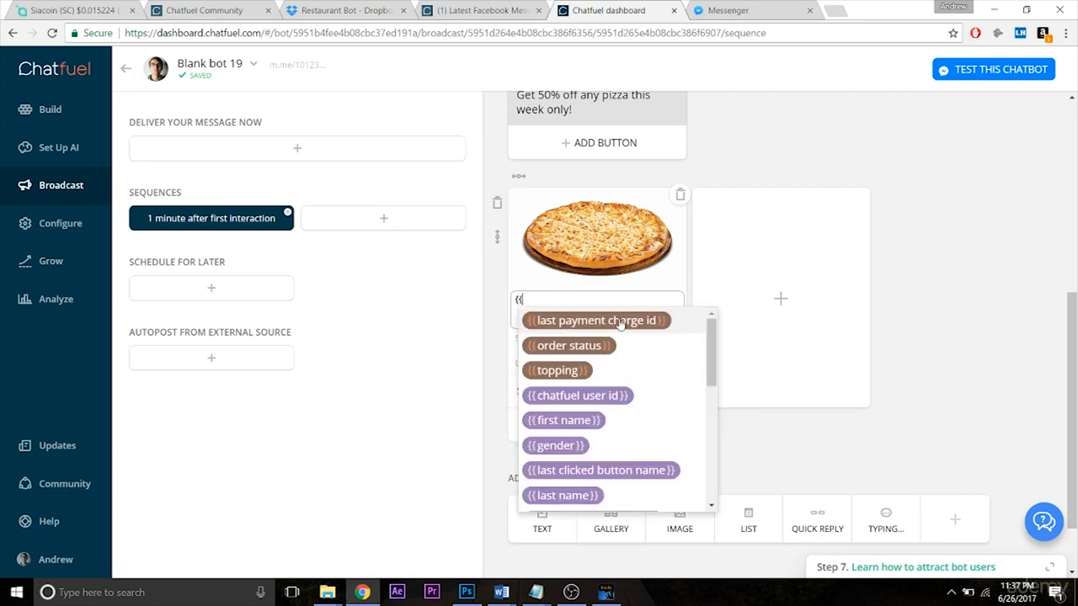
{"action": "type", "text": "topp"}
{"action": "left_click", "coordinate": [620, 323]}
{"action": "left_click", "coordinate": [597, 308]}
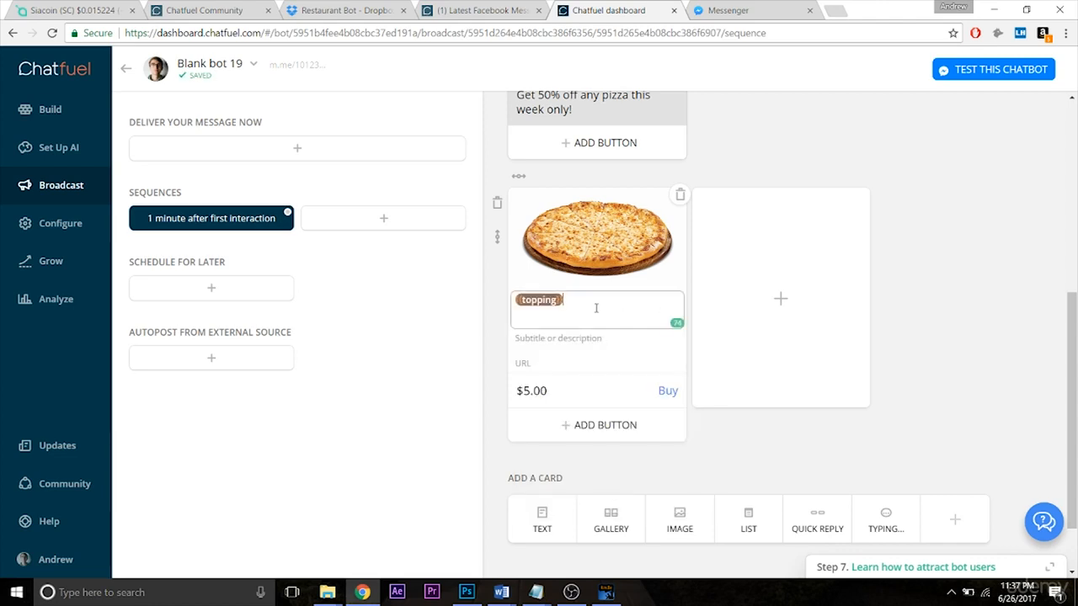
{"action": "type", "text": "Pizza"}
- Attach the "topping" user attribute to orders made with the gallery card's Buy button
{"action": "left_click", "coordinate": [620, 406]}
{"action": "scroll", "coordinate": [547, 472], "scroll_direction": "down", "scroll_amount": 2}
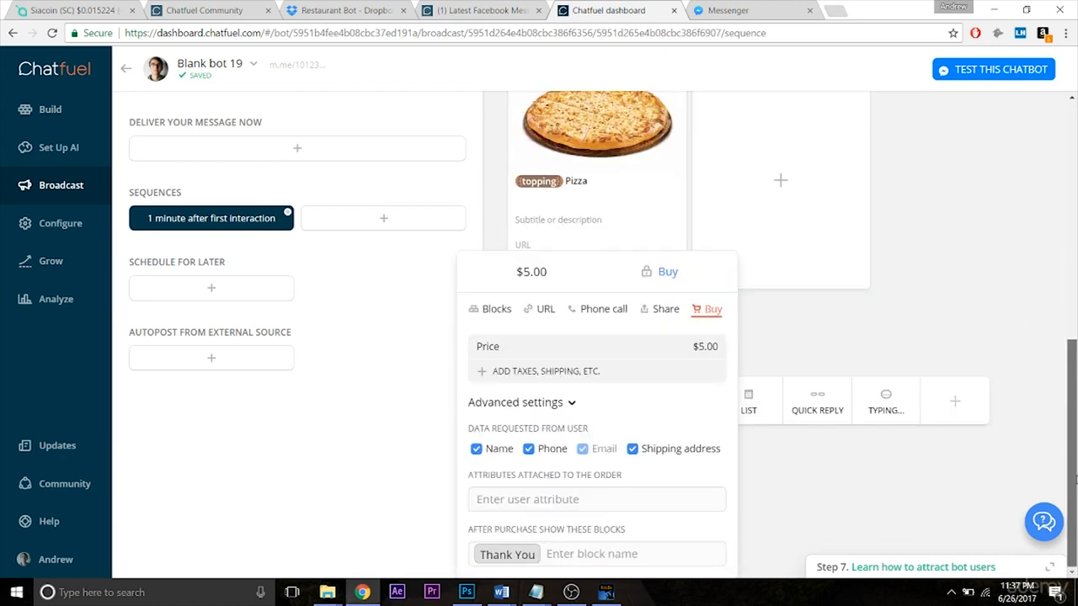
{"action": "left_click", "coordinate": [532, 507]}
{"action": "type", "text": "topp"}
{"action": "key", "text": "Return"}
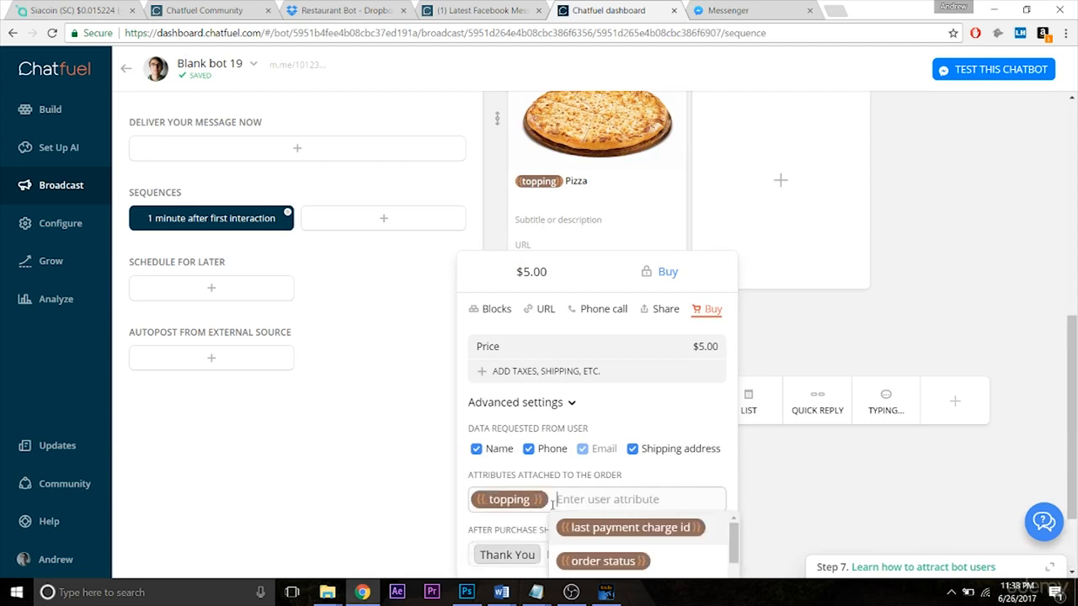
{"action": "left_click", "coordinate": [808, 487]}
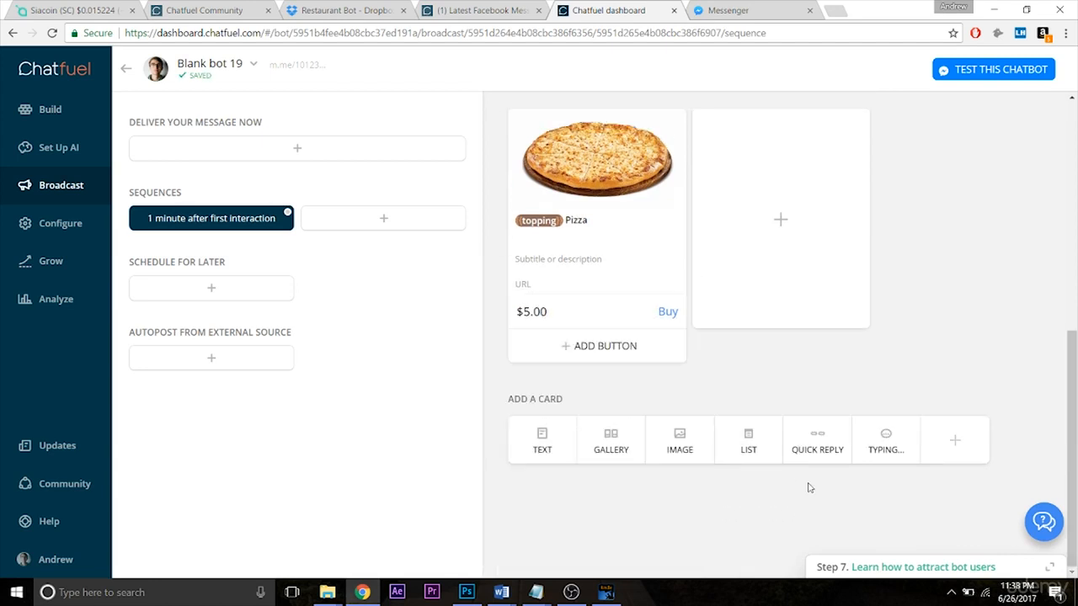
{"action": "left_click_drag", "start_coordinate": [1072, 414], "coordinate": [1074, 181]}
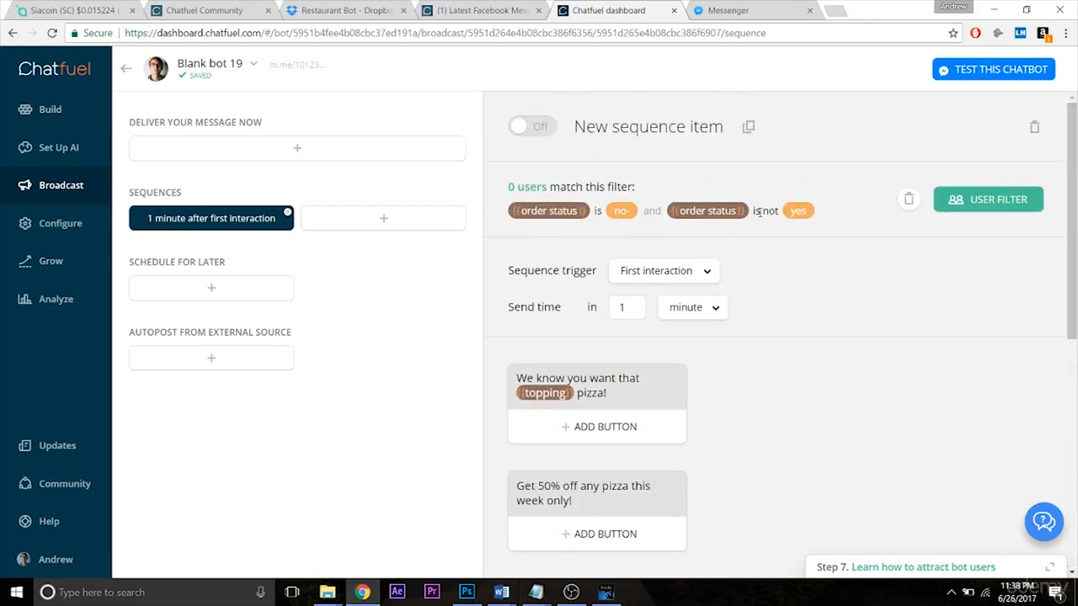
{"action": "left_click_drag", "start_coordinate": [1073, 204], "coordinate": [1074, 392]}
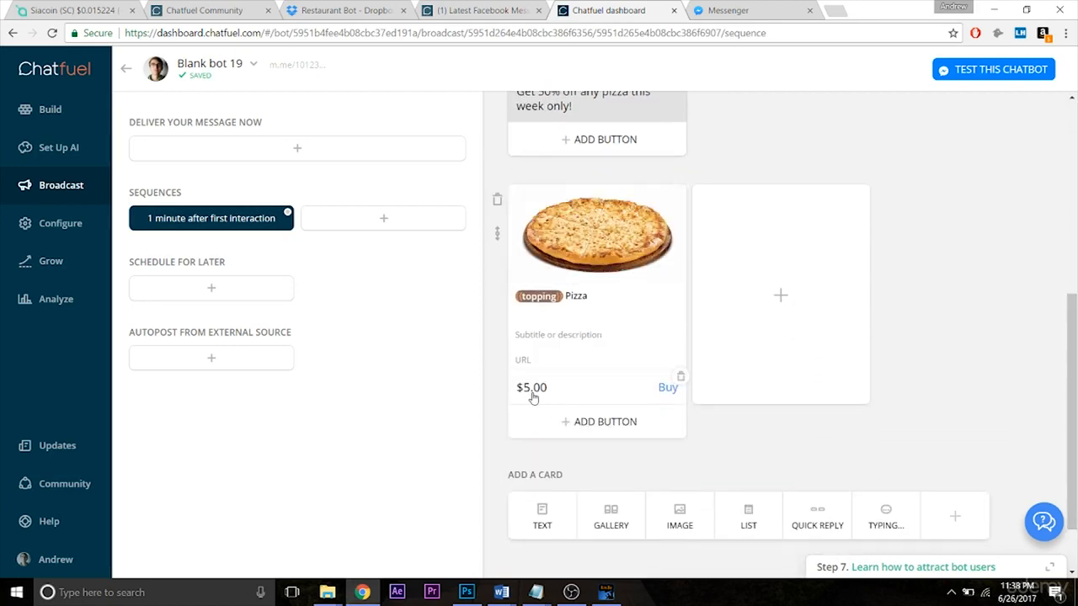
{"action": "left_click_drag", "start_coordinate": [1074, 411], "coordinate": [1075, 209]}
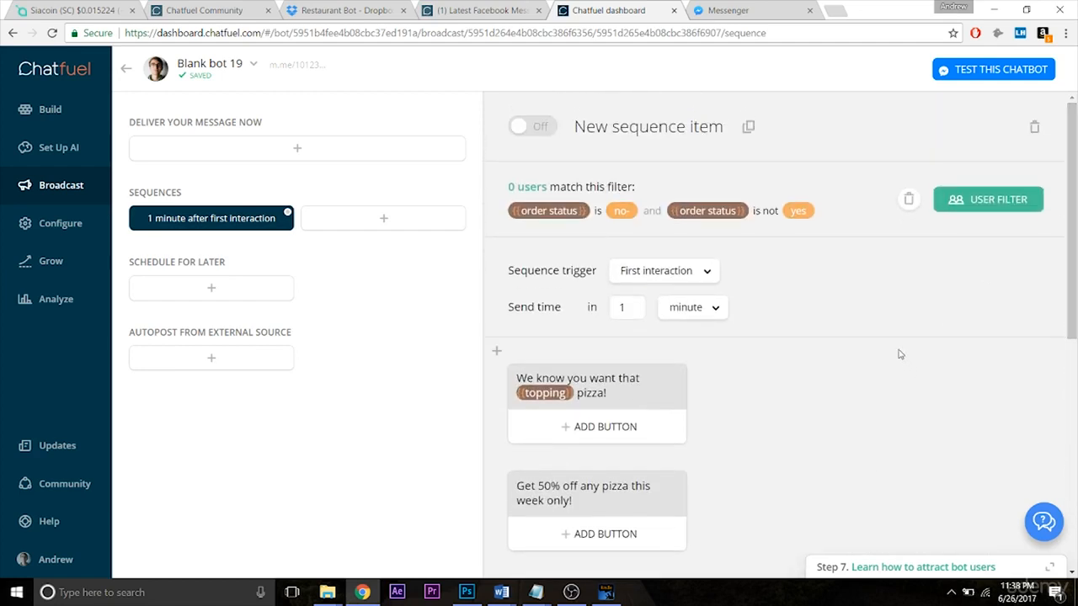
{"action": "left_click", "coordinate": [704, 271]}
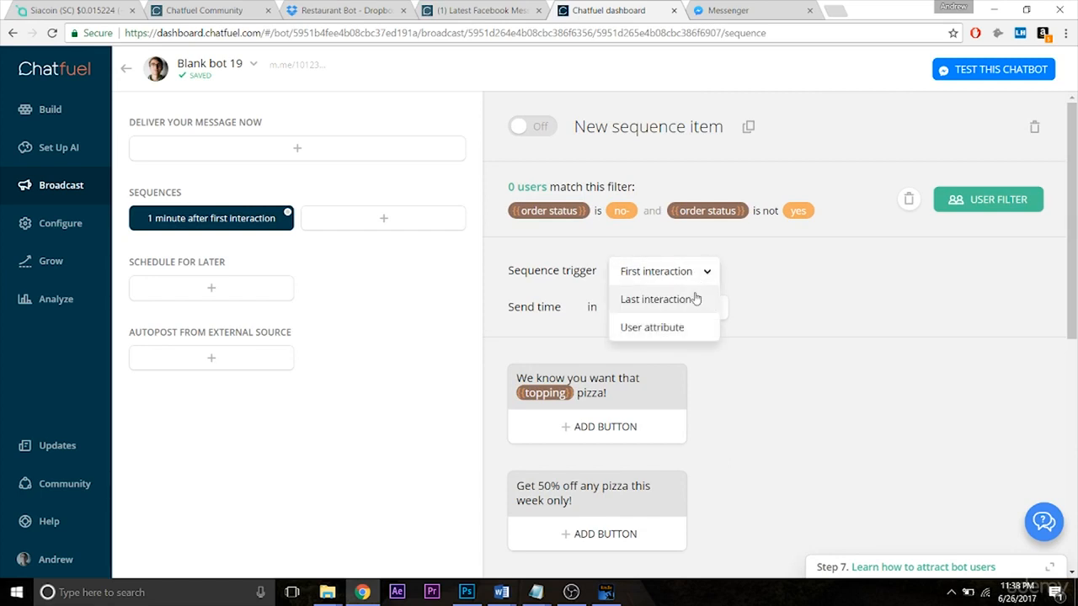
{"action": "left_click", "coordinate": [669, 268]}
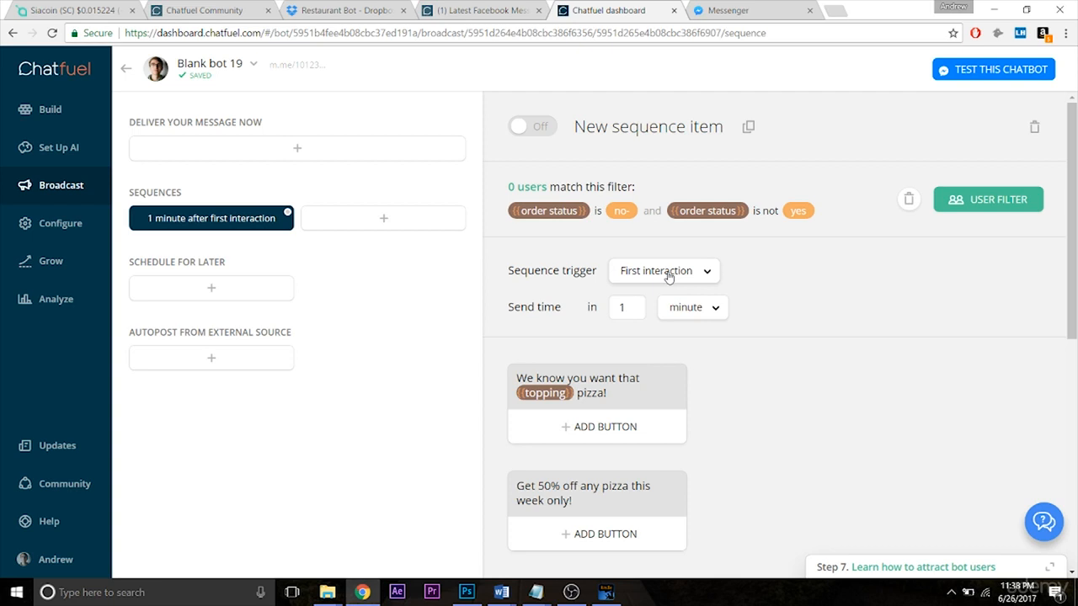
{"action": "left_click", "coordinate": [668, 273]}
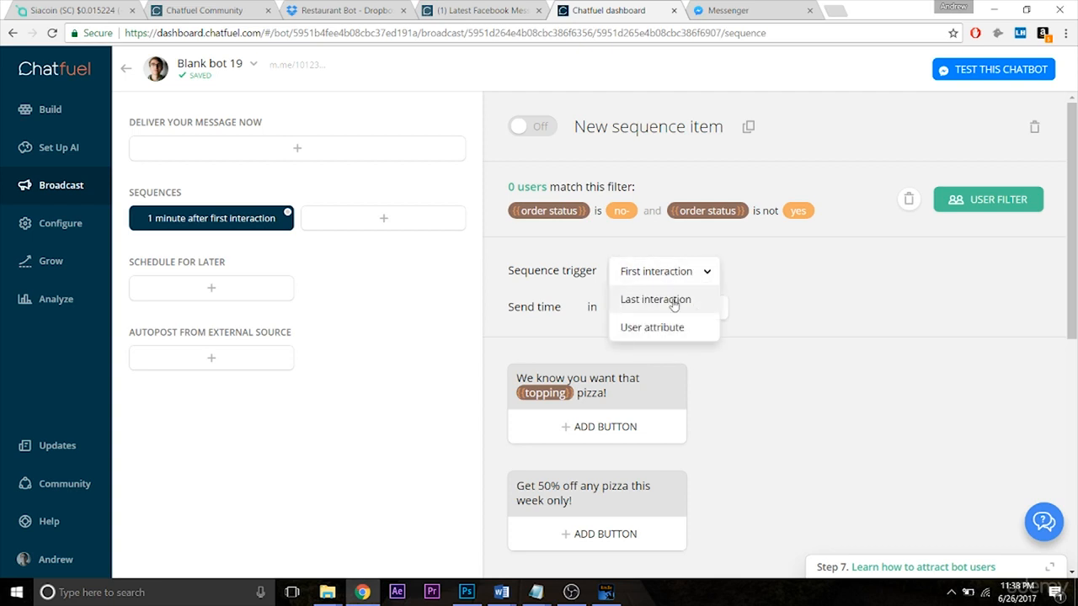
{"action": "left_click", "coordinate": [673, 305]}
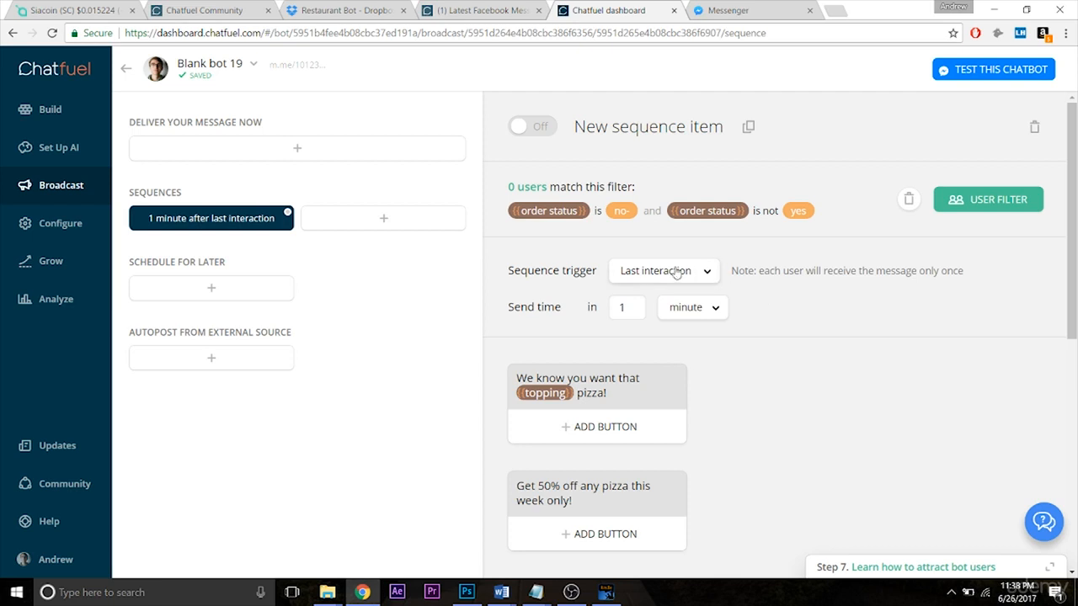
{"action": "left_click", "coordinate": [649, 272]}
{"action": "left_click", "coordinate": [666, 281]}
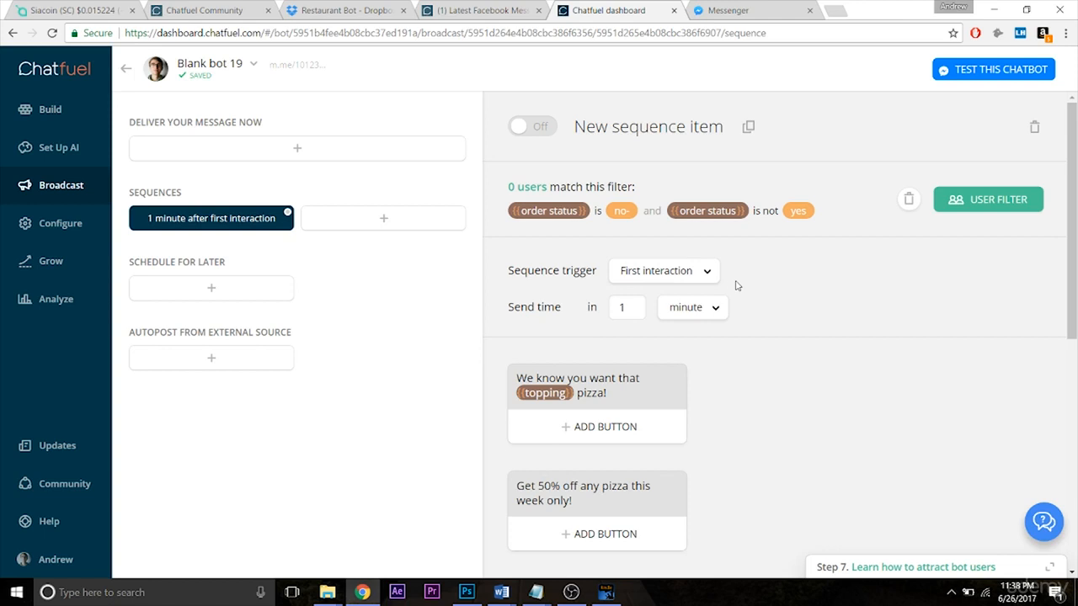
- Set the sequence trigger to Last interaction
{"action": "left_click", "coordinate": [713, 281]}
{"action": "left_click", "coordinate": [700, 304]}
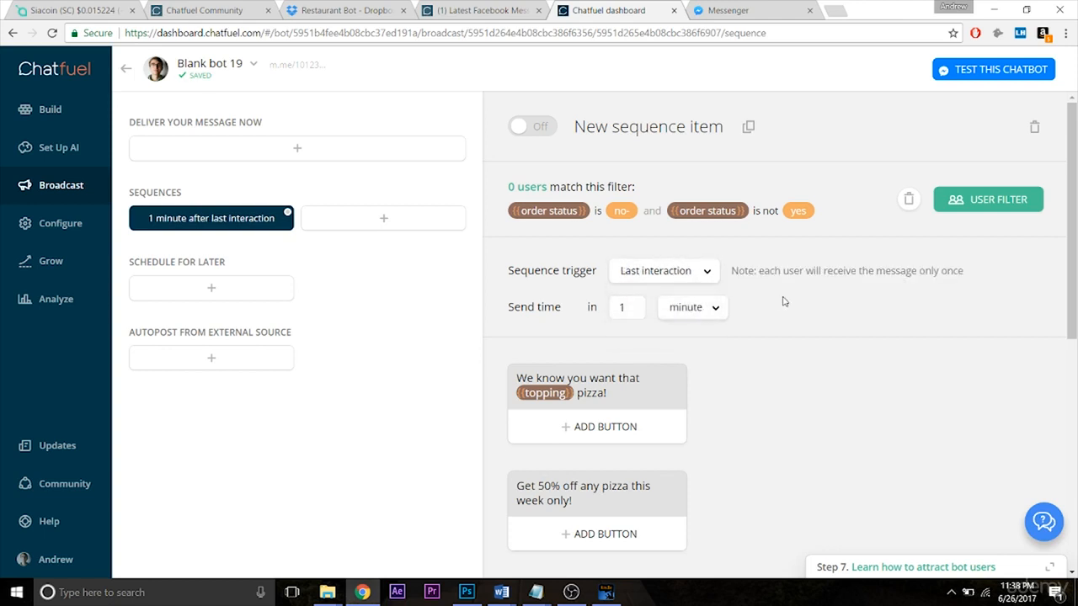
{"action": "left_click", "coordinate": [711, 278]}
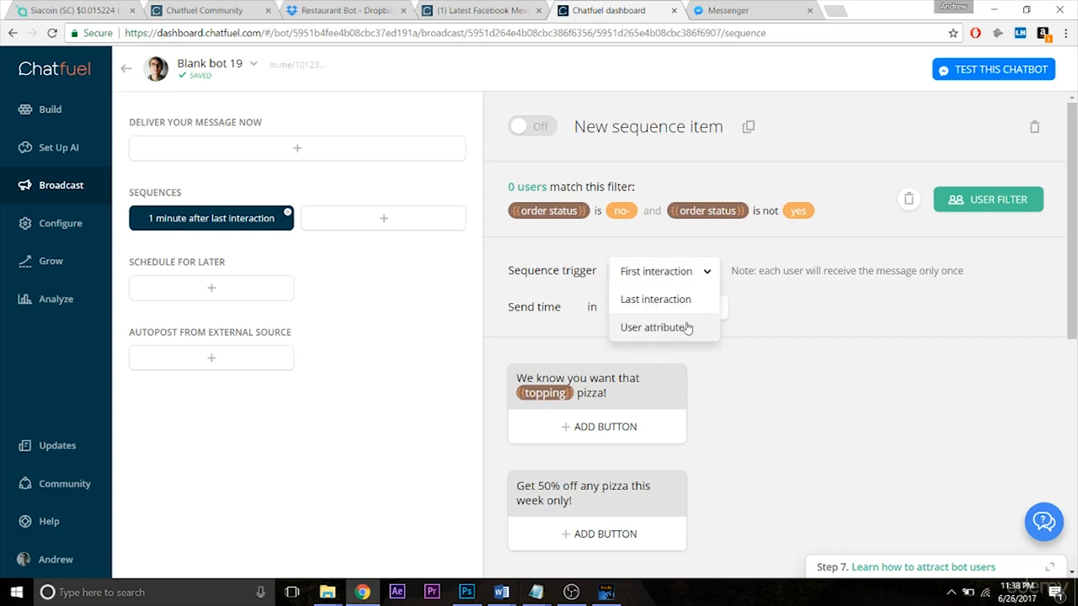
{"action": "left_click", "coordinate": [767, 309]}
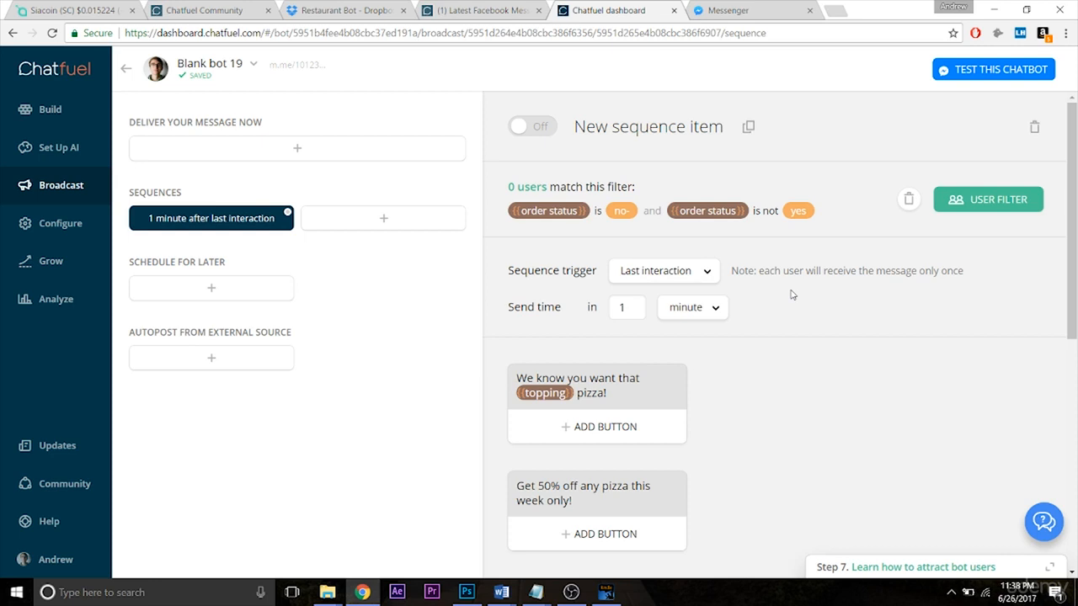
- Set the sequence item's send time to 7 days
{"action": "left_click", "coordinate": [695, 315]}
{"action": "left_click", "coordinate": [690, 363]}
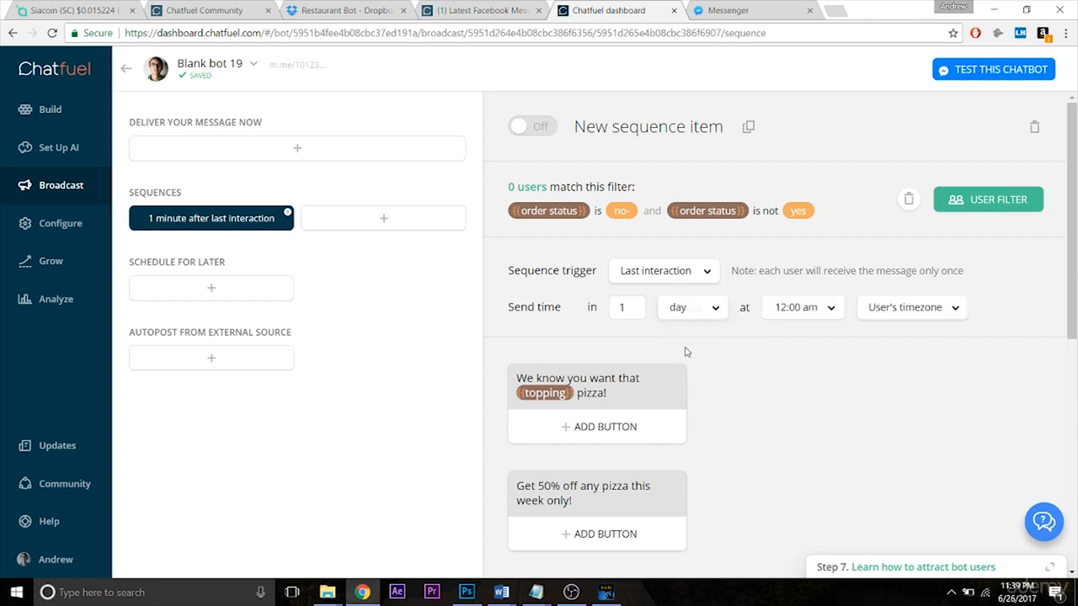
{"action": "double_click", "coordinate": [624, 307]}
{"action": "type", "text": "7"}
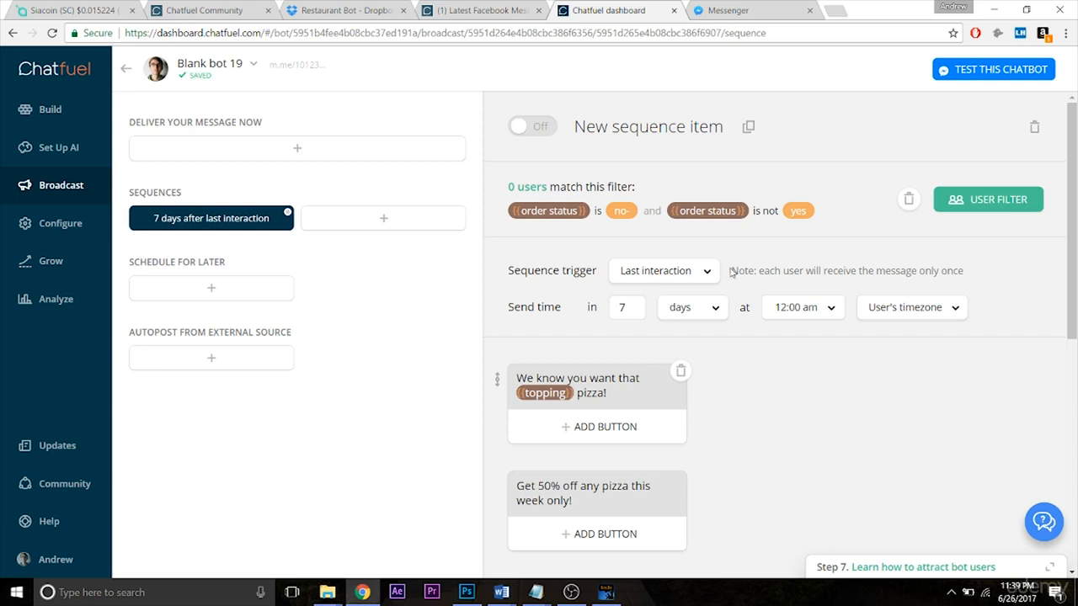
- Switch the new sequence item on and review its message cards
{"action": "left_click", "coordinate": [534, 128]}
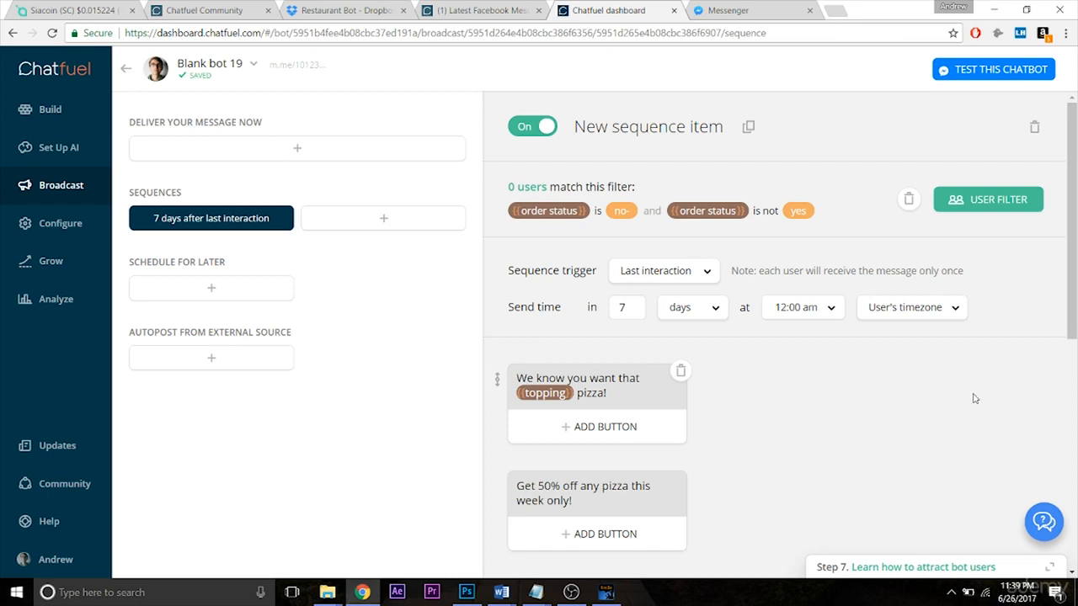
{"action": "scroll", "coordinate": [1073, 303], "scroll_direction": "down", "scroll_amount": 2}
{"action": "left_click_drag", "start_coordinate": [1074, 303], "coordinate": [1067, 464]}
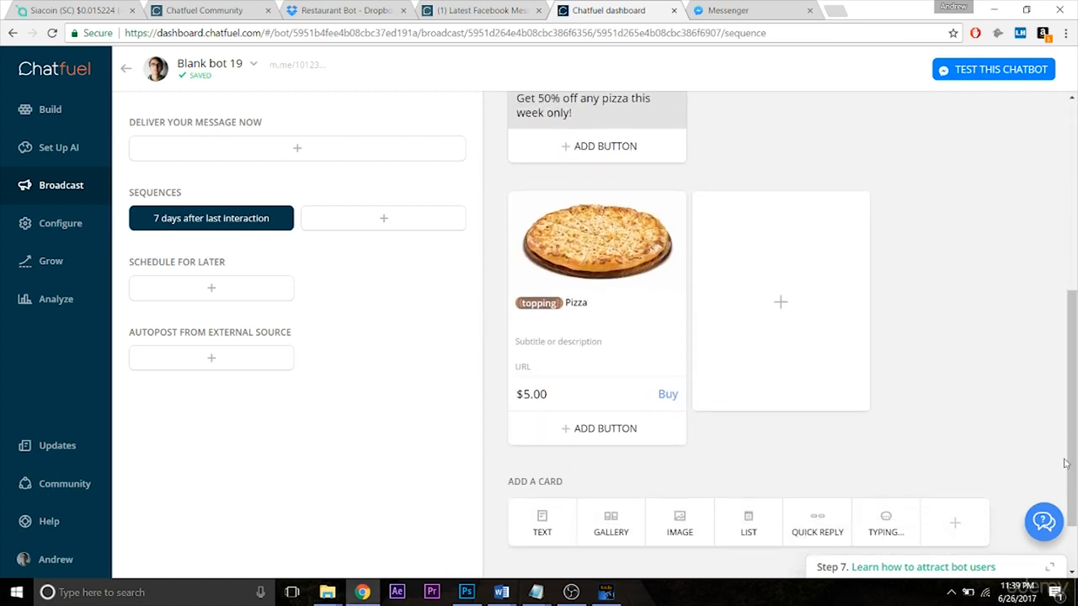